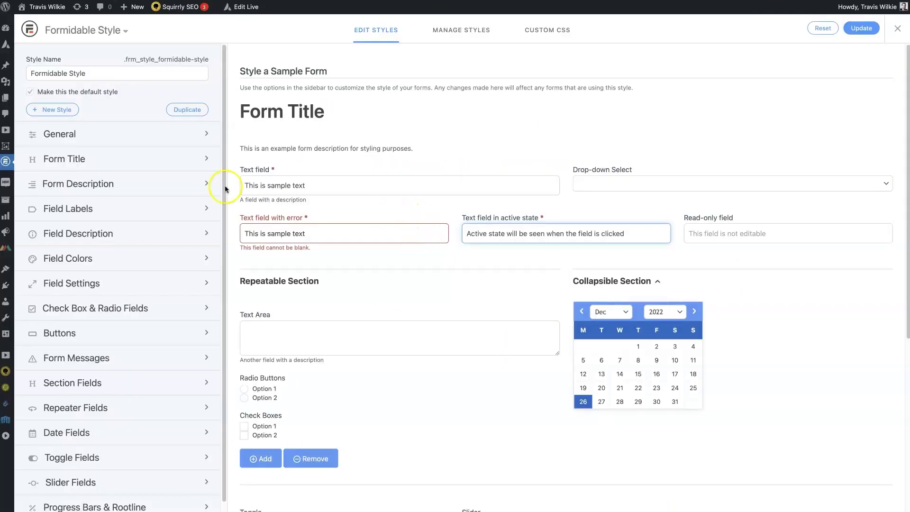
Select the default Formidable Style in the style editor.
{"action": "mouse_move", "coordinate": [8, 167]}
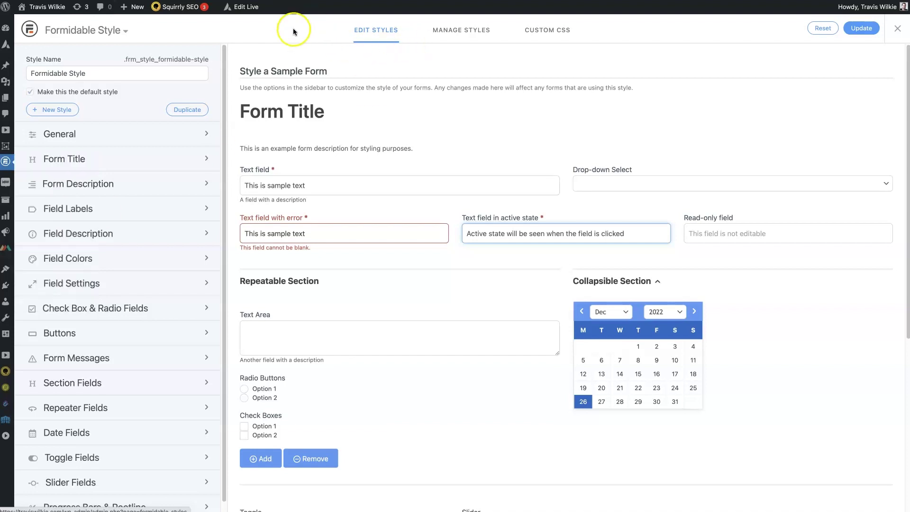
{"action": "left_click", "coordinate": [126, 32]}
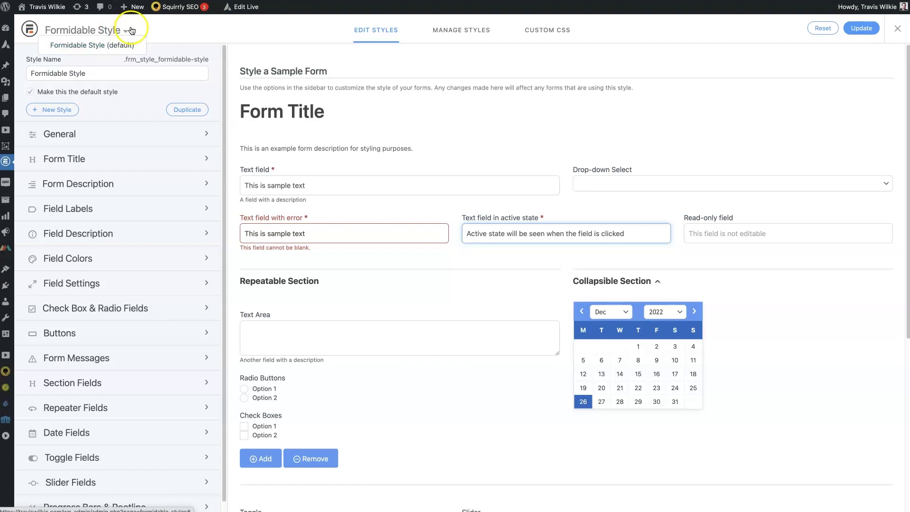
{"action": "left_click", "coordinate": [125, 47]}
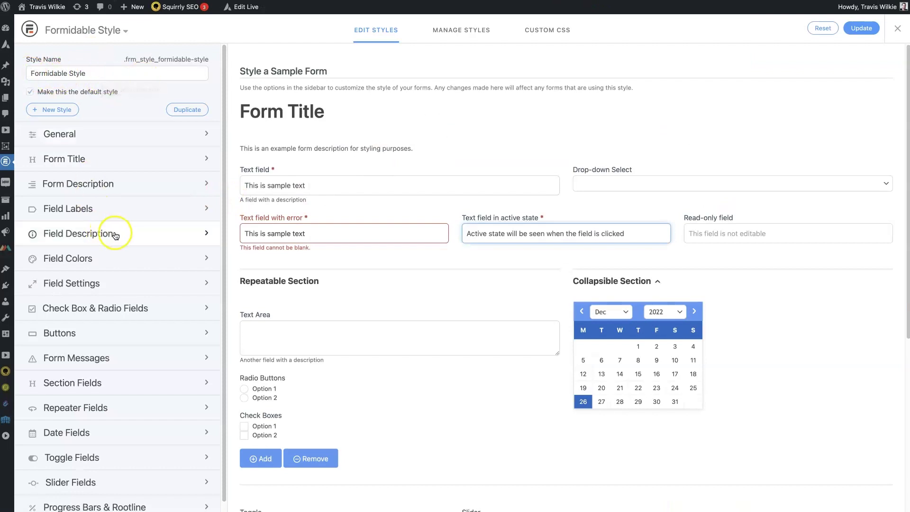
Expand the Buttons settings and scroll the live site down to its footer.
{"action": "scroll", "coordinate": [130, 247], "scroll_direction": "down", "scroll_amount": 1}
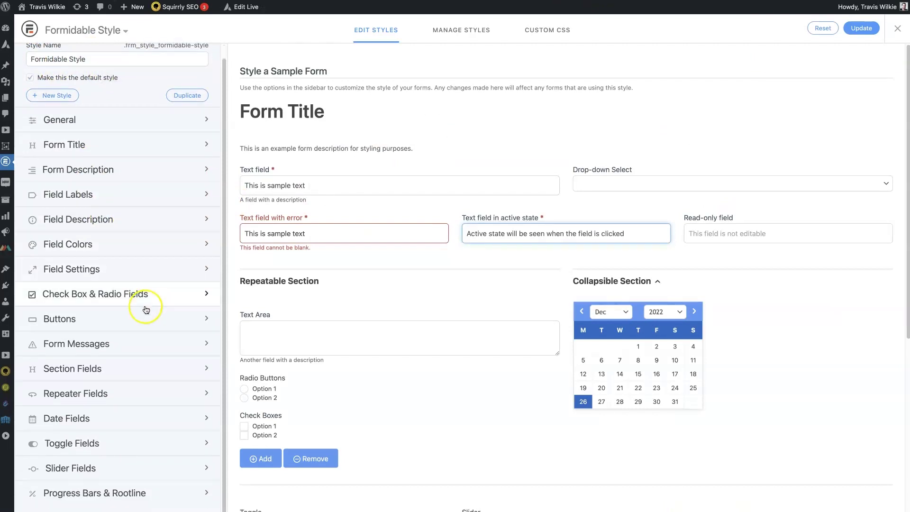
{"action": "left_click", "coordinate": [131, 328]}
{"action": "scroll", "coordinate": [194, 382], "scroll_direction": "down", "scroll_amount": 5}
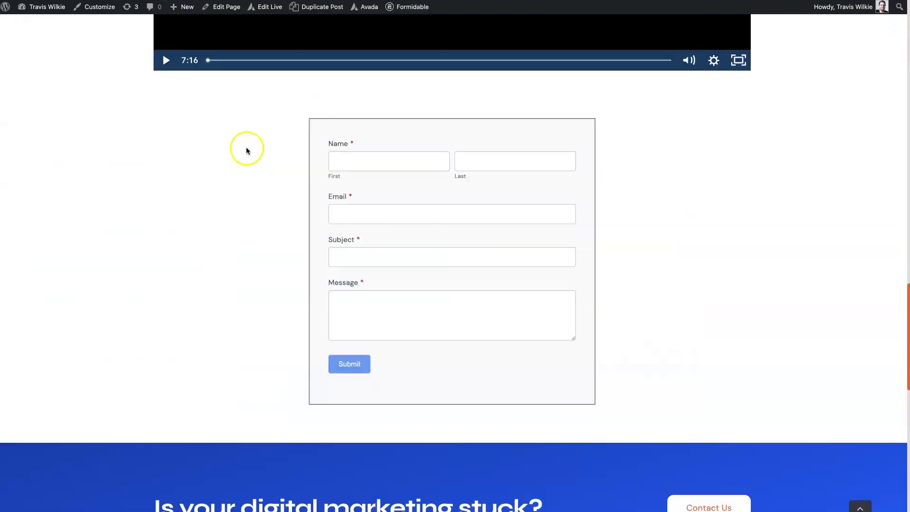
{"action": "scroll", "coordinate": [622, 299], "scroll_direction": "up", "scroll_amount": 10}
{"action": "scroll", "coordinate": [622, 300], "scroll_direction": "down", "scroll_amount": 8}
{"action": "scroll", "coordinate": [622, 301], "scroll_direction": "down", "scroll_amount": 10}
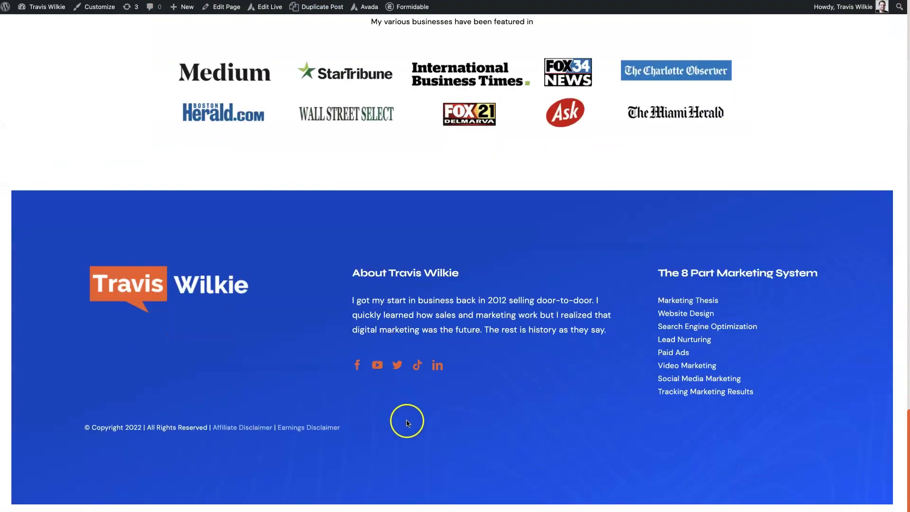
Open Chrome DevTools on the footer and inspect the orange Facebook icon.
{"action": "right_click", "coordinate": [406, 422]}
{"action": "left_click", "coordinate": [426, 506]}
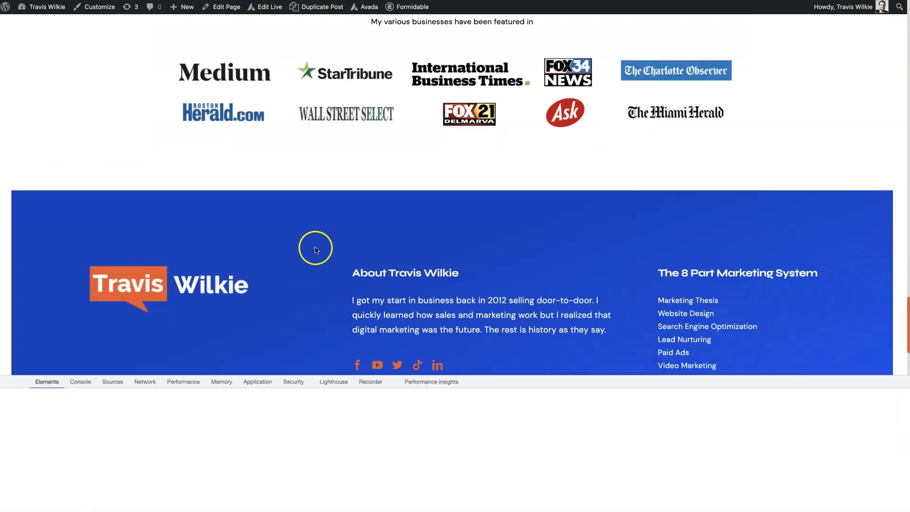
{"action": "left_click", "coordinate": [7, 382]}
{"action": "scroll", "coordinate": [345, 216], "scroll_direction": "down", "scroll_amount": 2}
{"action": "left_click", "coordinate": [345, 218]}
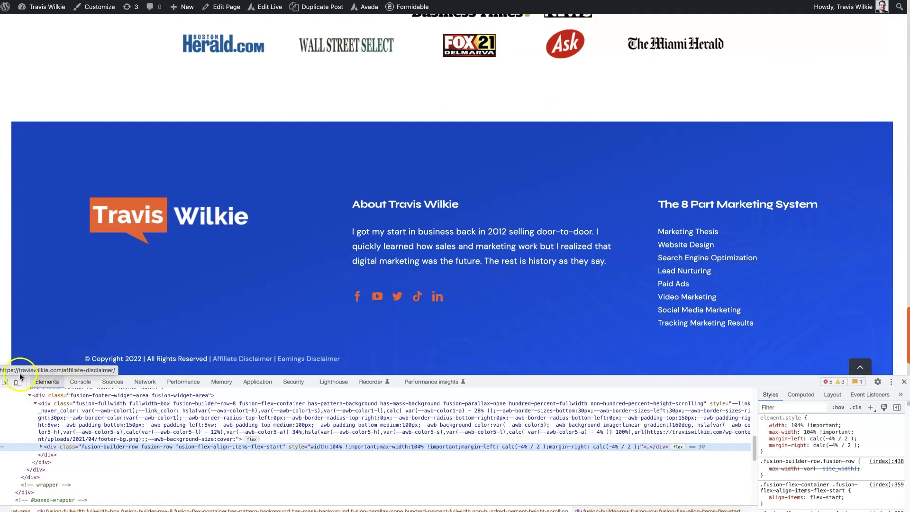
{"action": "left_click", "coordinate": [6, 382]}
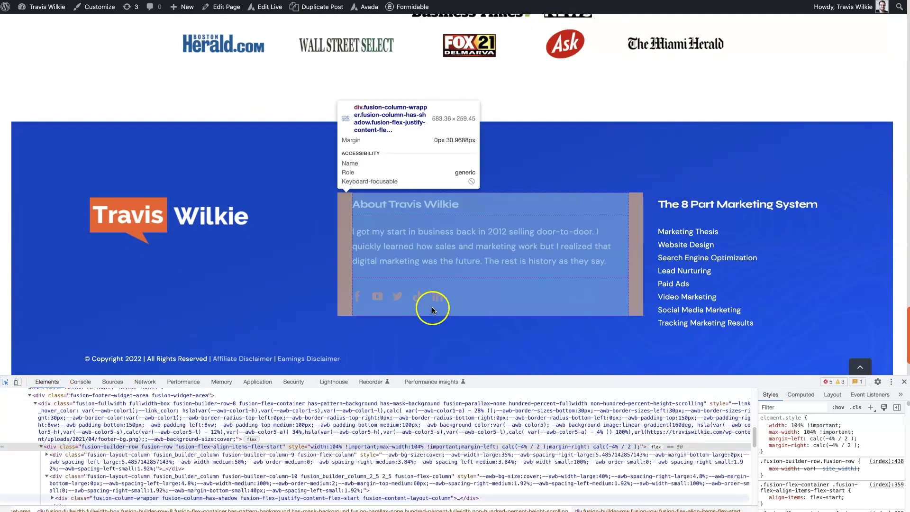
{"action": "left_click", "coordinate": [357, 302]}
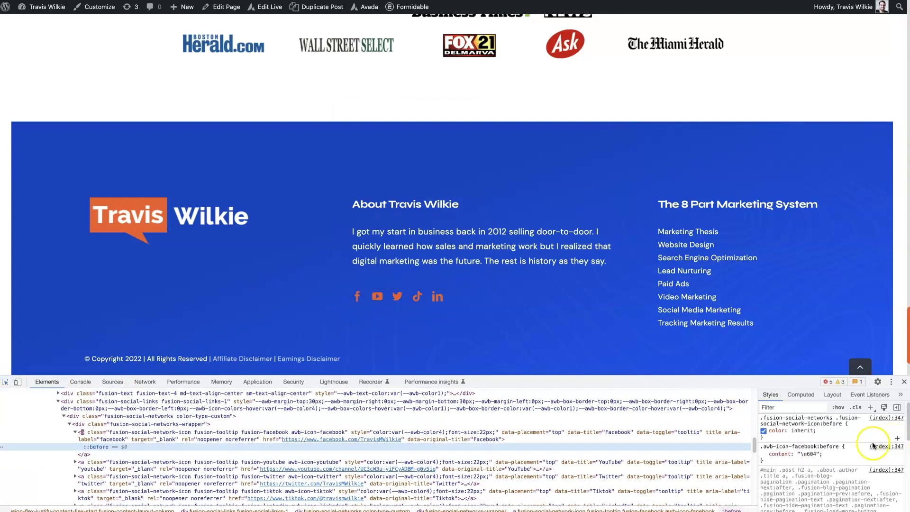
Eyedrop the social icons' orange and copy its hex value #f45b21, then return to the contact form.
{"action": "scroll", "coordinate": [834, 451], "scroll_direction": "down", "scroll_amount": 3}
{"action": "scroll", "coordinate": [834, 451], "scroll_direction": "down", "scroll_amount": 10}
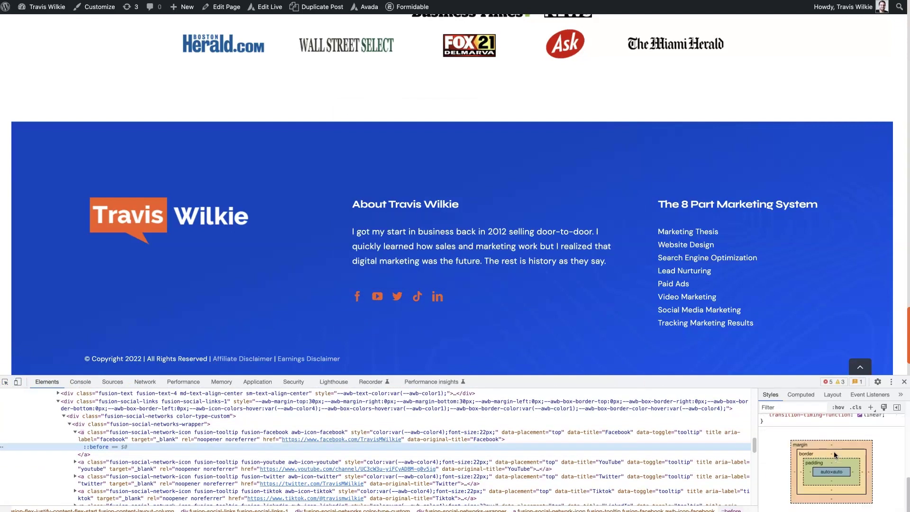
{"action": "scroll", "coordinate": [834, 451], "scroll_direction": "up", "scroll_amount": 15}
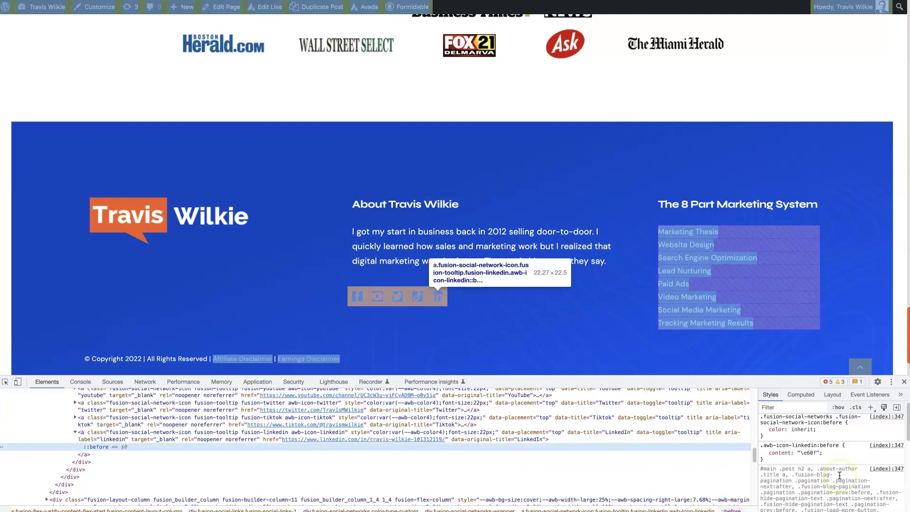
{"action": "scroll", "coordinate": [828, 464], "scroll_direction": "down", "scroll_amount": 5}
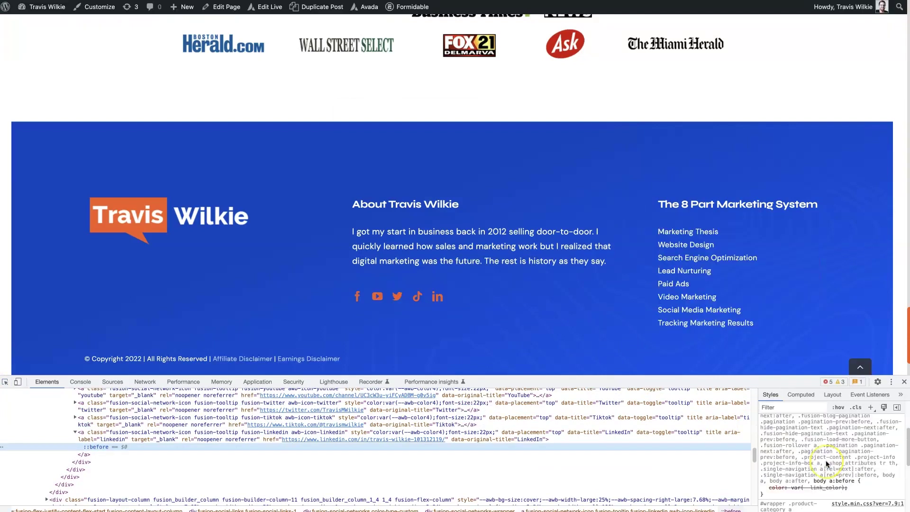
{"action": "scroll", "coordinate": [827, 464], "scroll_direction": "up", "scroll_amount": 5}
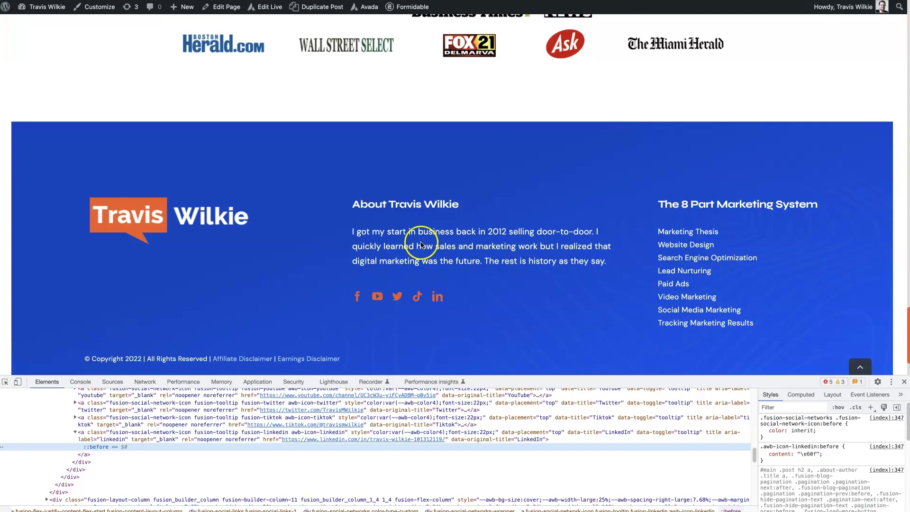
{"action": "scroll", "coordinate": [420, 240], "scroll_direction": "up", "scroll_amount": 15}
{"action": "scroll", "coordinate": [421, 245], "scroll_direction": "up", "scroll_amount": 5}
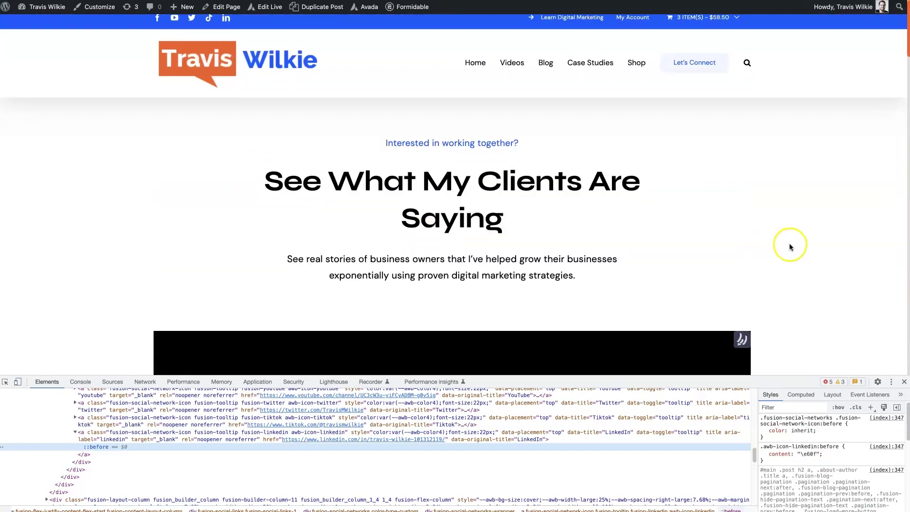
{"action": "scroll", "coordinate": [788, 244], "scroll_direction": "down", "scroll_amount": 15}
{"action": "scroll", "coordinate": [789, 245], "scroll_direction": "down", "scroll_amount": 5}
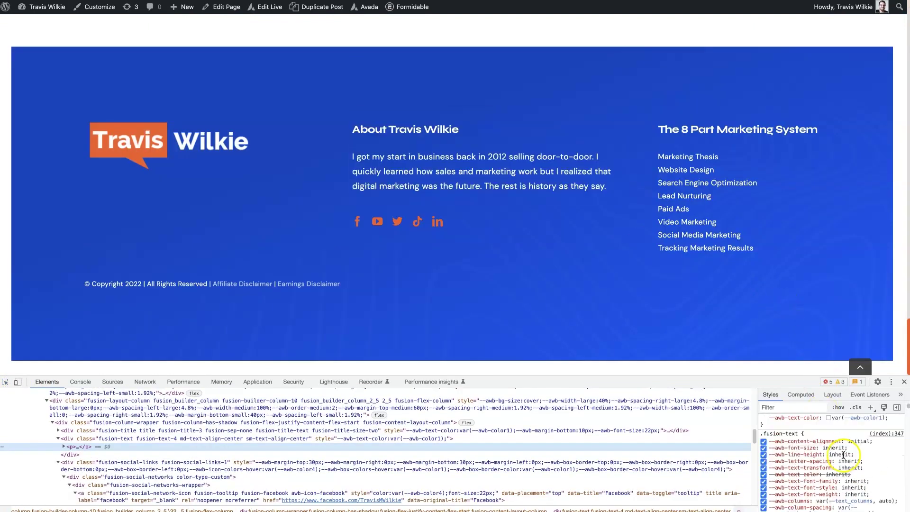
{"action": "left_click", "coordinate": [828, 424]}
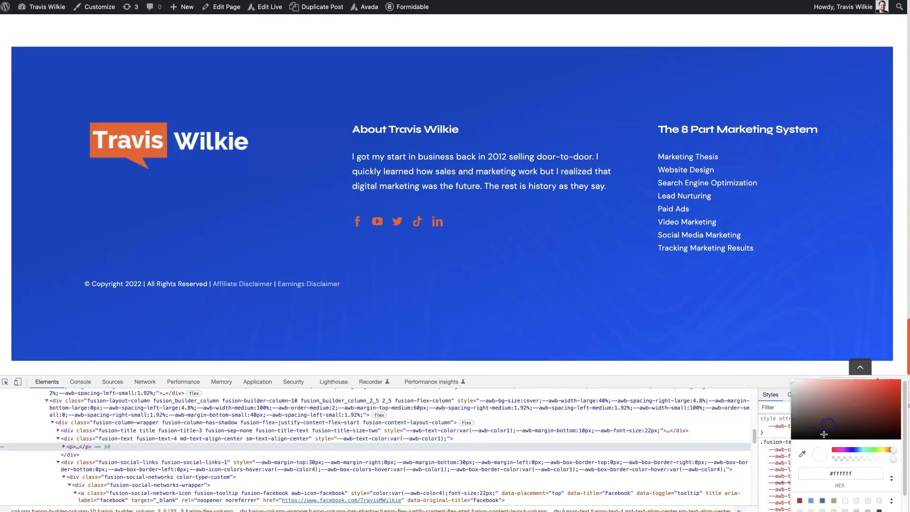
{"action": "left_click", "coordinate": [802, 453]}
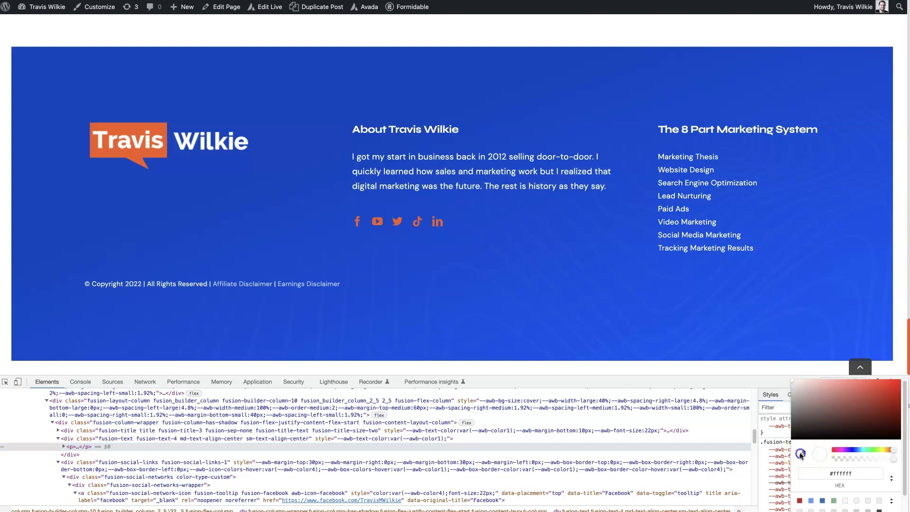
{"action": "left_click", "coordinate": [399, 218]}
{"action": "double_click", "coordinate": [847, 473]}
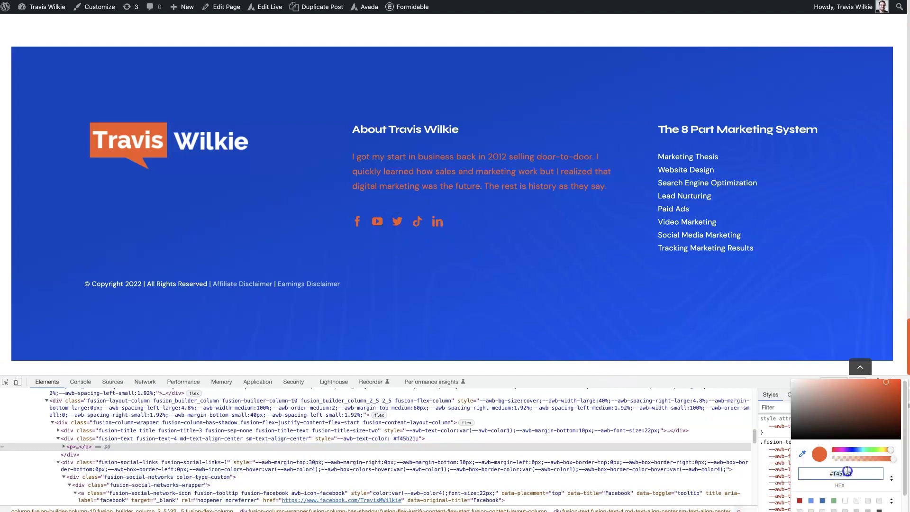
{"action": "right_click", "coordinate": [847, 473]}
{"action": "left_click", "coordinate": [853, 462]}
{"action": "scroll", "coordinate": [495, 218], "scroll_direction": "up", "scroll_amount": 10}
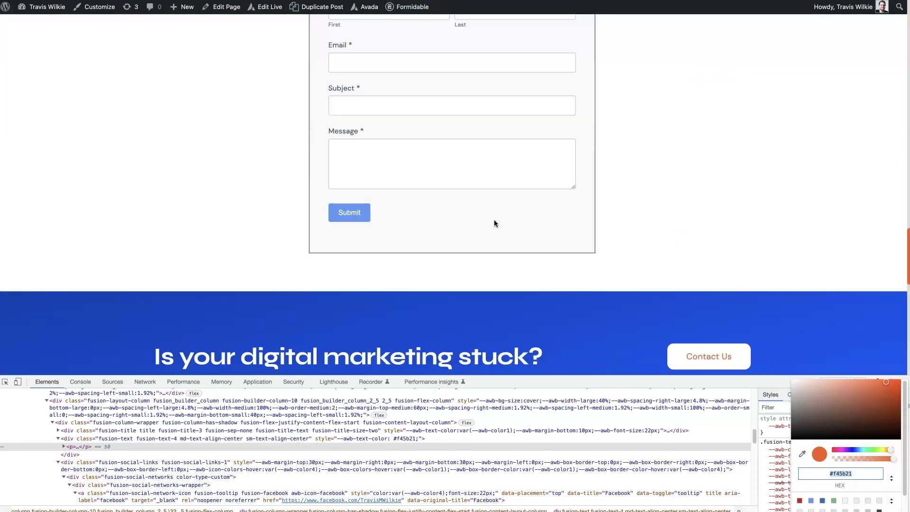
{"action": "left_click", "coordinate": [360, 230]}
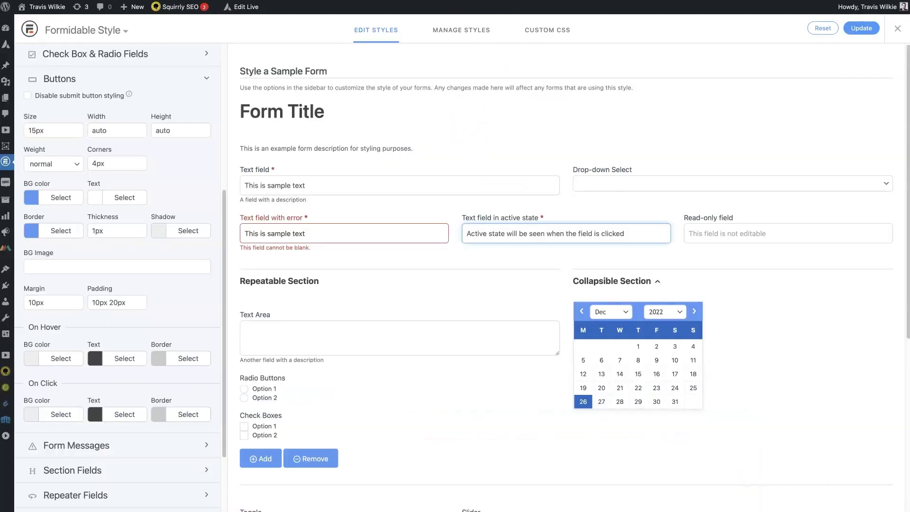
Paste orange #f45b21 as the button's background, border and shadow colours.
{"action": "left_click", "coordinate": [33, 201]}
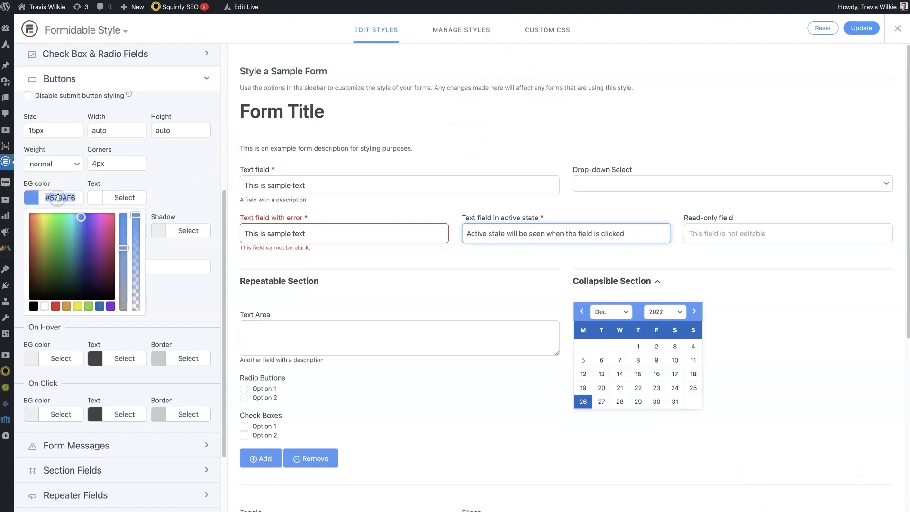
{"action": "key", "text": "ctrl+v"}
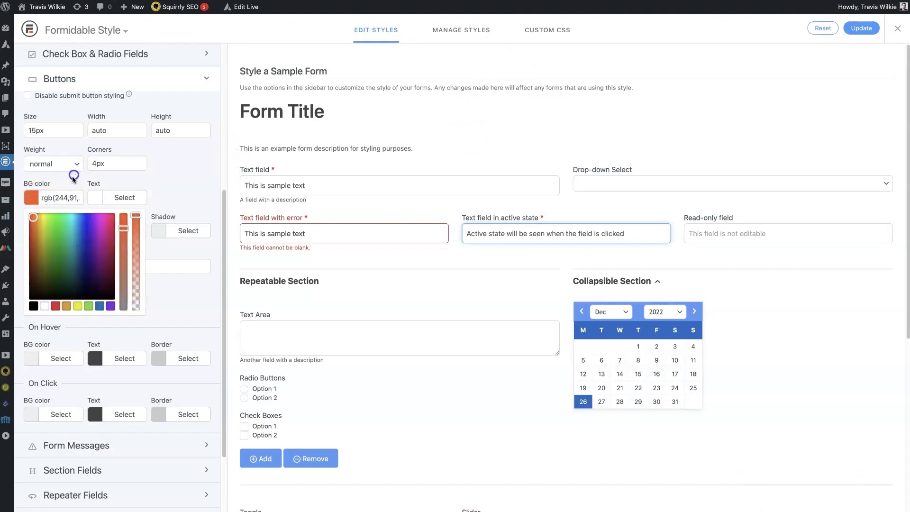
{"action": "left_click", "coordinate": [74, 176]}
{"action": "left_click", "coordinate": [46, 231]}
{"action": "key", "text": "ctrl+v"}
{"action": "left_click", "coordinate": [61, 214]}
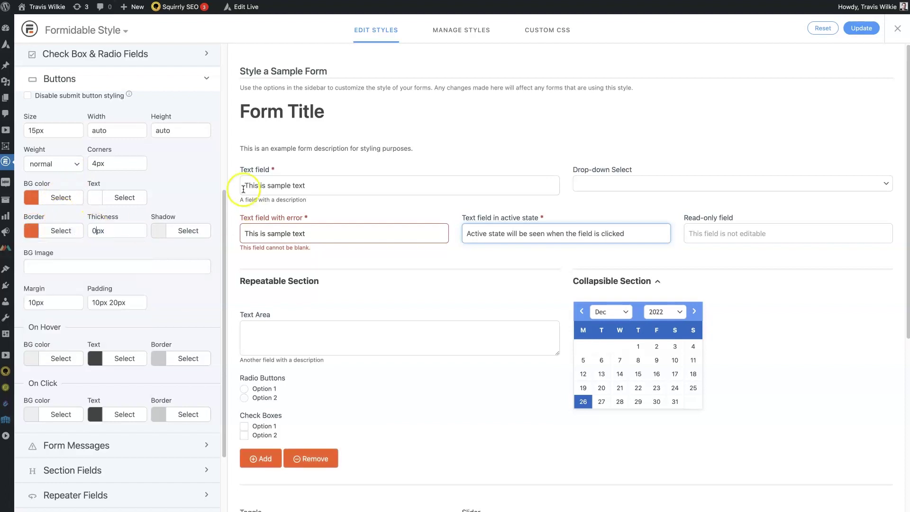
{"action": "left_click", "coordinate": [187, 231]}
{"action": "triple_click", "coordinate": [187, 232]}
{"action": "key", "text": "ctrl+v"}
{"action": "left_click", "coordinate": [182, 204]}
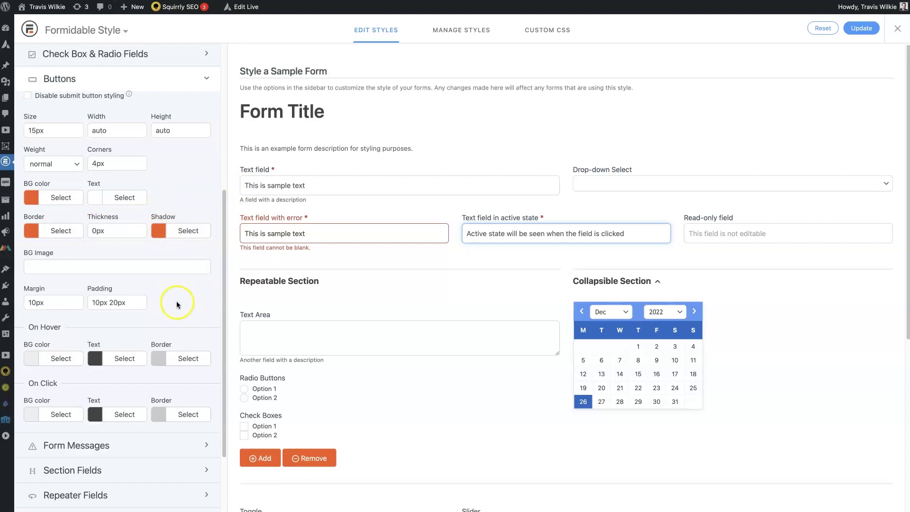
Give the button's hover state a black background, white text and black border.
{"action": "scroll", "coordinate": [142, 294], "scroll_direction": "down", "scroll_amount": 1}
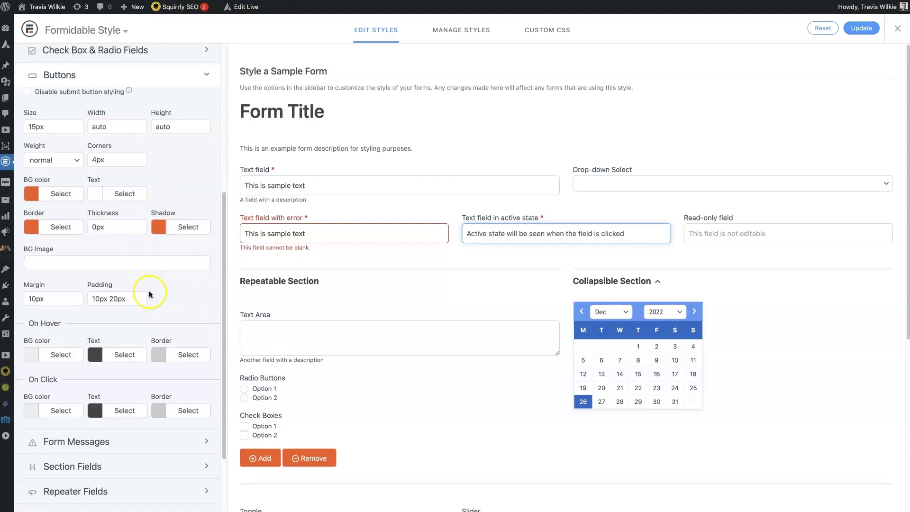
{"action": "left_click", "coordinate": [31, 354]}
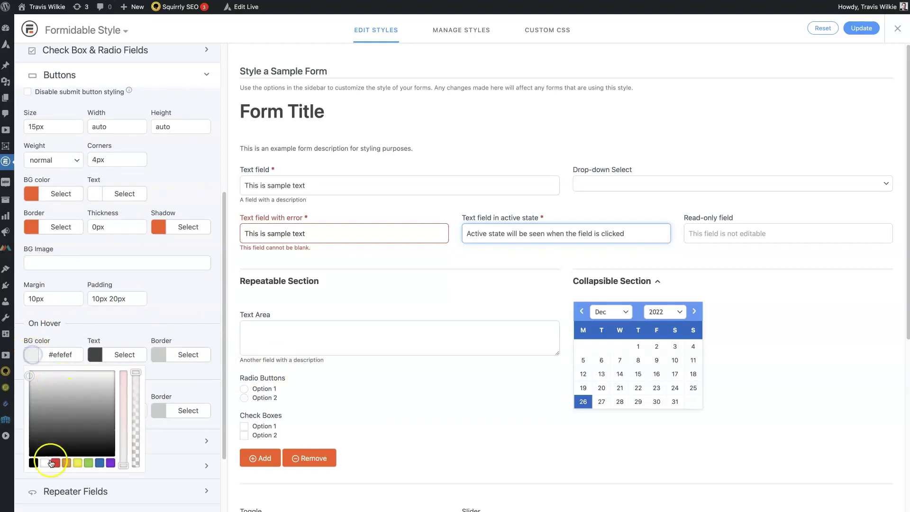
{"action": "left_click", "coordinate": [32, 462]}
{"action": "left_click", "coordinate": [96, 354]}
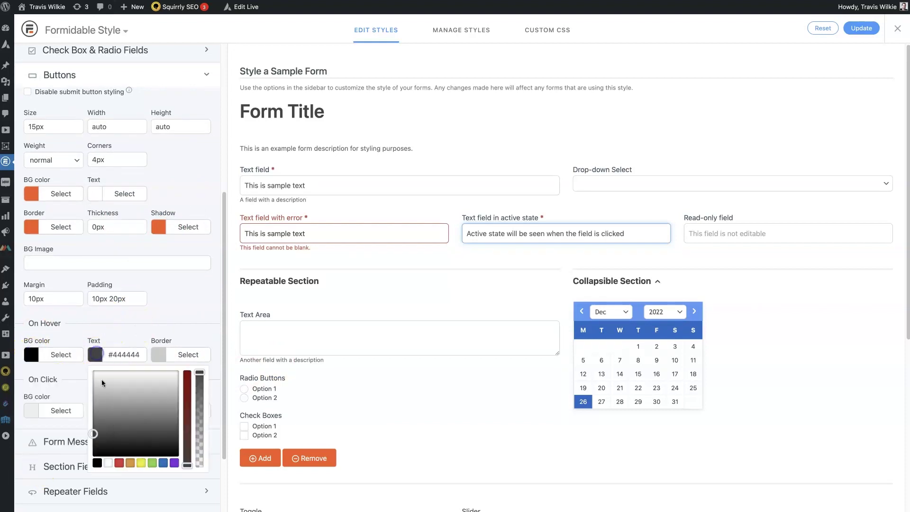
{"action": "left_click", "coordinate": [107, 462]}
{"action": "left_click", "coordinate": [160, 356]}
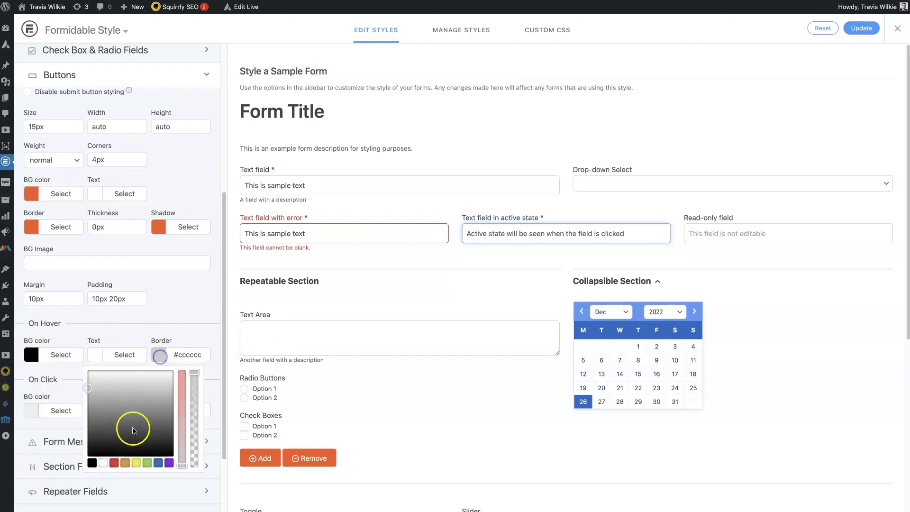
{"action": "left_click", "coordinate": [92, 463]}
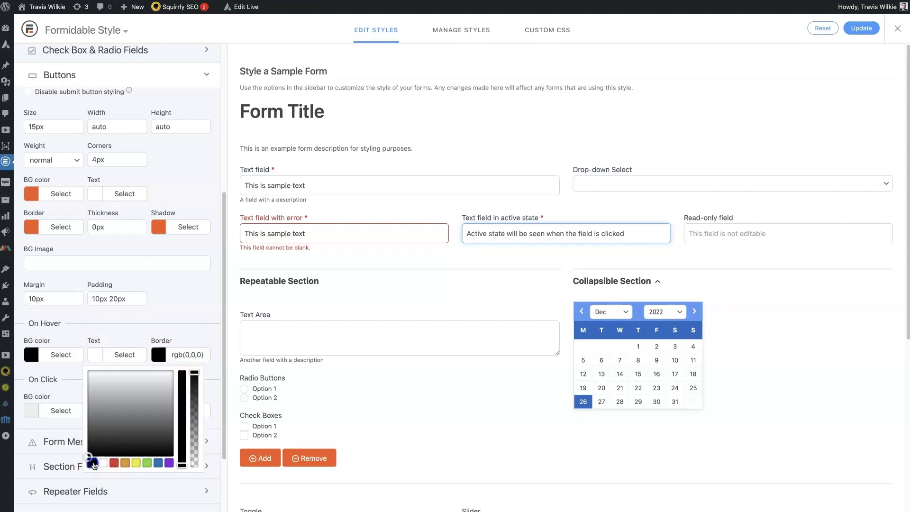
Give the click state a black background, white text and black border, then update the style.
{"action": "left_click", "coordinate": [30, 412]}
{"action": "scroll", "coordinate": [33, 417], "scroll_direction": "down", "scroll_amount": 2}
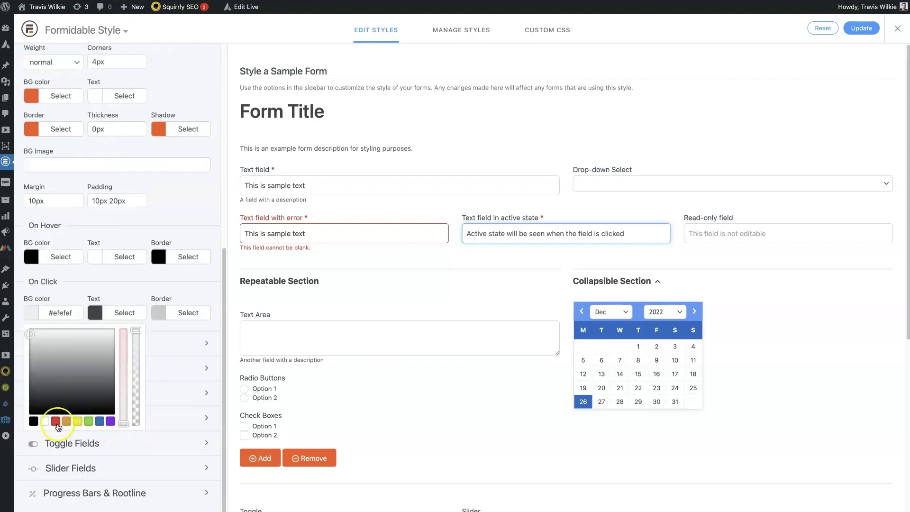
{"action": "left_click", "coordinate": [33, 421]}
{"action": "left_click", "coordinate": [95, 312]}
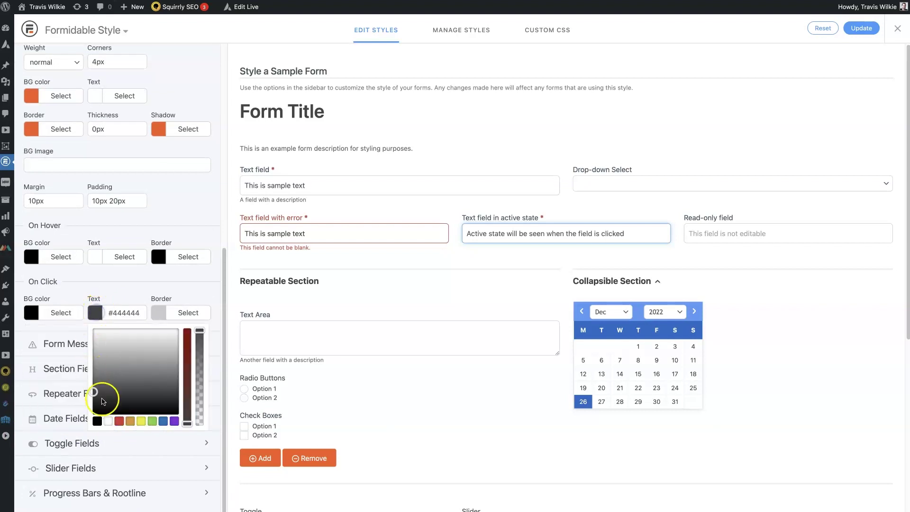
{"action": "left_click", "coordinate": [108, 421]}
{"action": "left_click", "coordinate": [159, 311]}
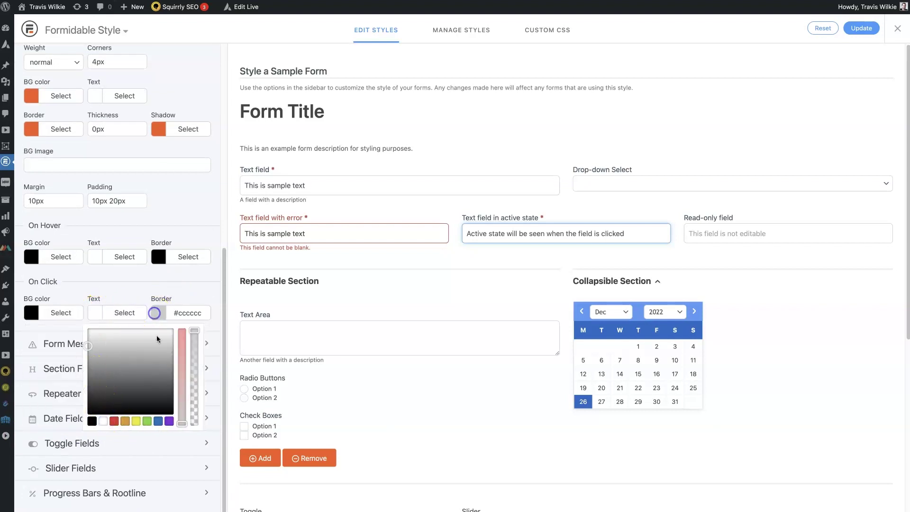
{"action": "left_click", "coordinate": [92, 421]}
{"action": "left_click", "coordinate": [186, 289]}
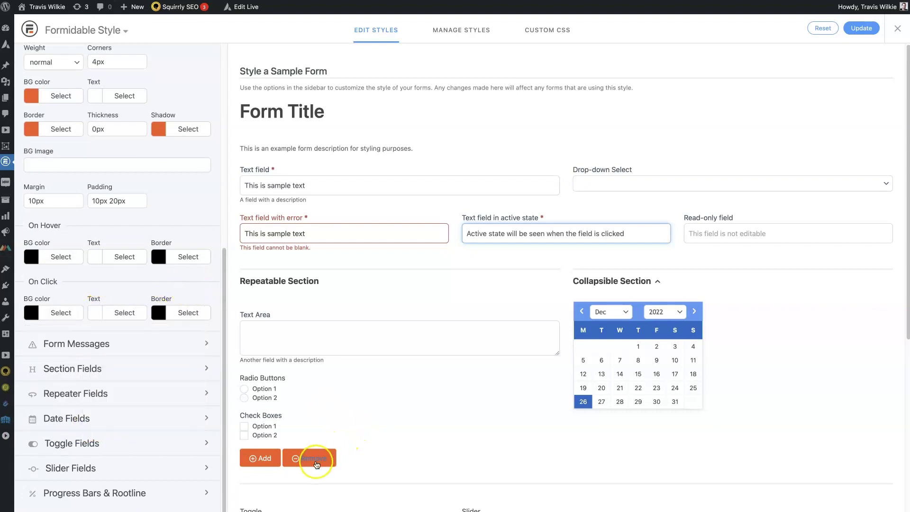
{"action": "scroll", "coordinate": [332, 420], "scroll_direction": "down", "scroll_amount": 5}
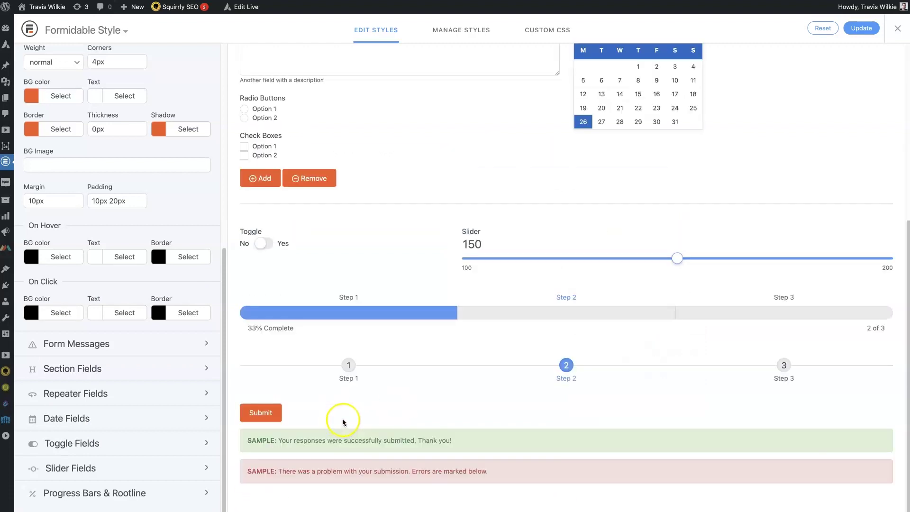
{"action": "scroll", "coordinate": [186, 258], "scroll_direction": "up", "scroll_amount": 2}
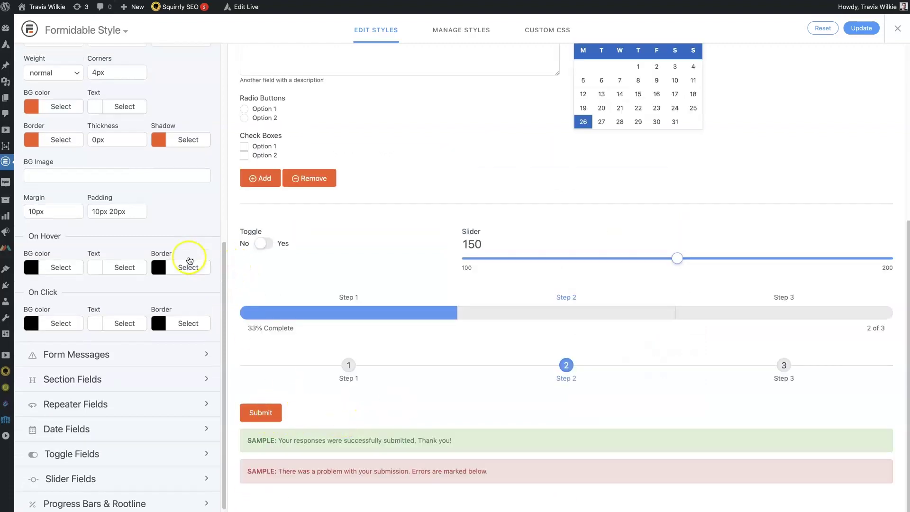
{"action": "left_click", "coordinate": [872, 33]}
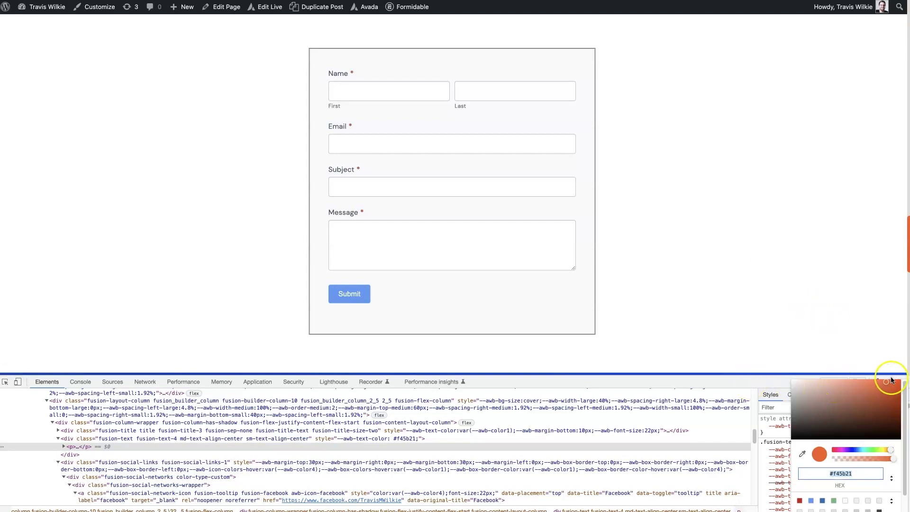
Close DevTools and check the contact form's orange Submit button turns black on hover.
{"action": "left_click", "coordinate": [905, 382]}
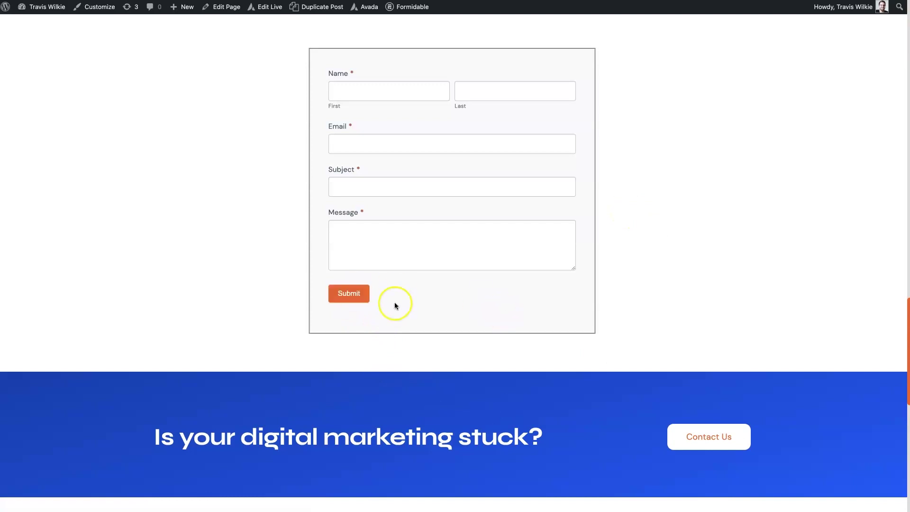
{"action": "scroll", "coordinate": [463, 305], "scroll_direction": "up", "scroll_amount": 1}
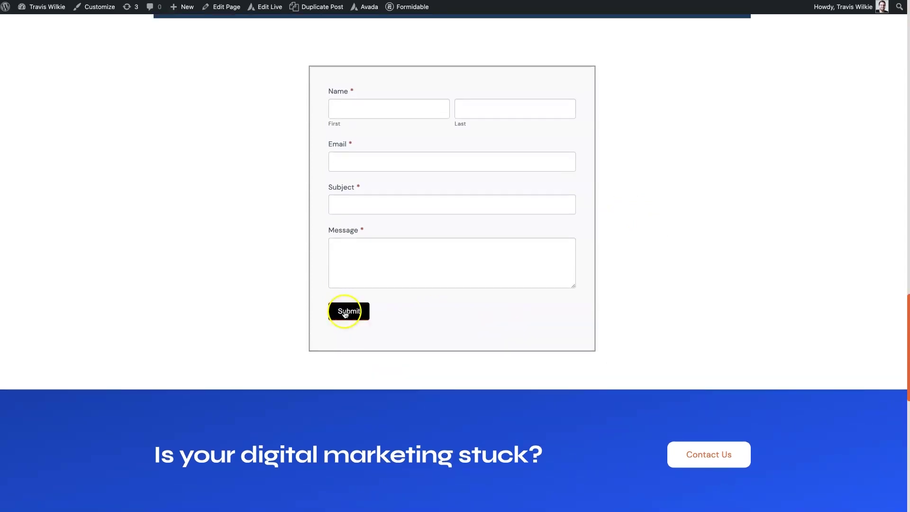
{"action": "scroll", "coordinate": [628, 276], "scroll_direction": "up", "scroll_amount": 5}
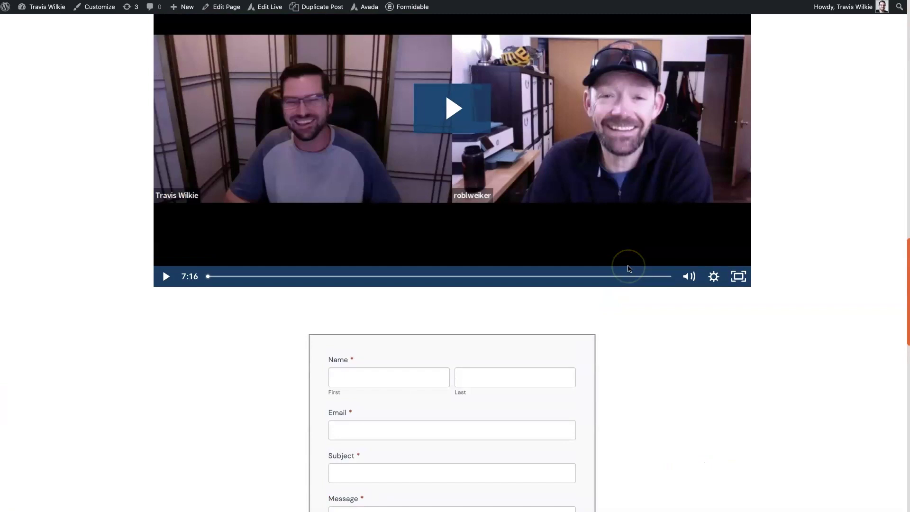
{"action": "scroll", "coordinate": [629, 265], "scroll_direction": "down", "scroll_amount": 3}
{"action": "scroll", "coordinate": [629, 264], "scroll_direction": "down", "scroll_amount": 4}
{"action": "scroll", "coordinate": [628, 260], "scroll_direction": "up", "scroll_amount": 2}
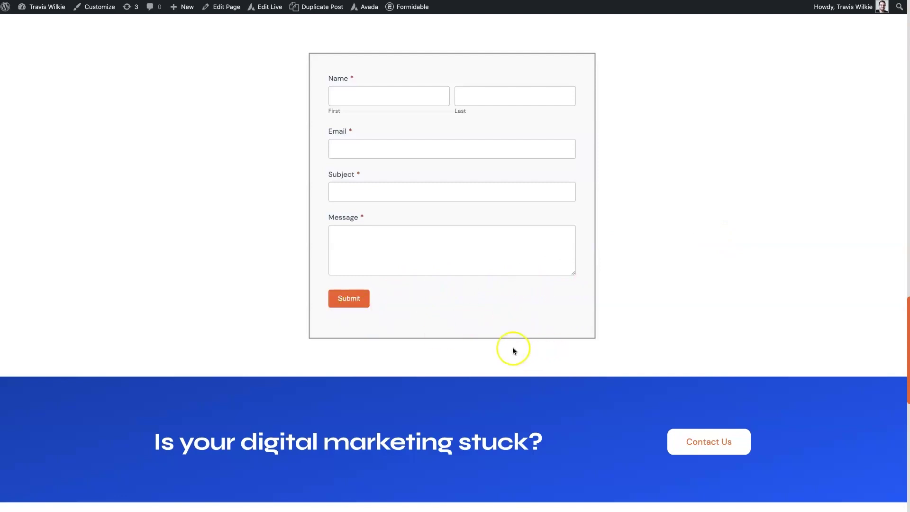
Raise the Field Settings height to 52px so the input fields become taller.
{"action": "left_click", "coordinate": [419, 300]}
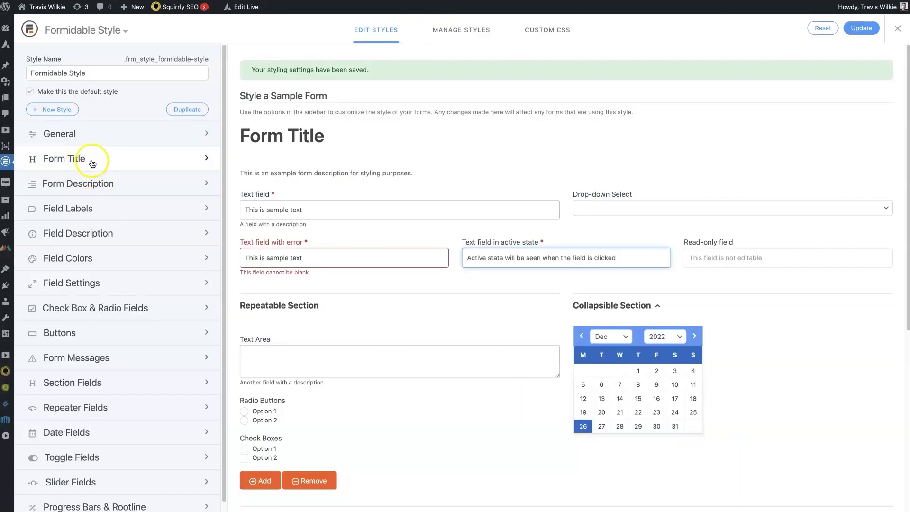
{"action": "left_click", "coordinate": [116, 284]}
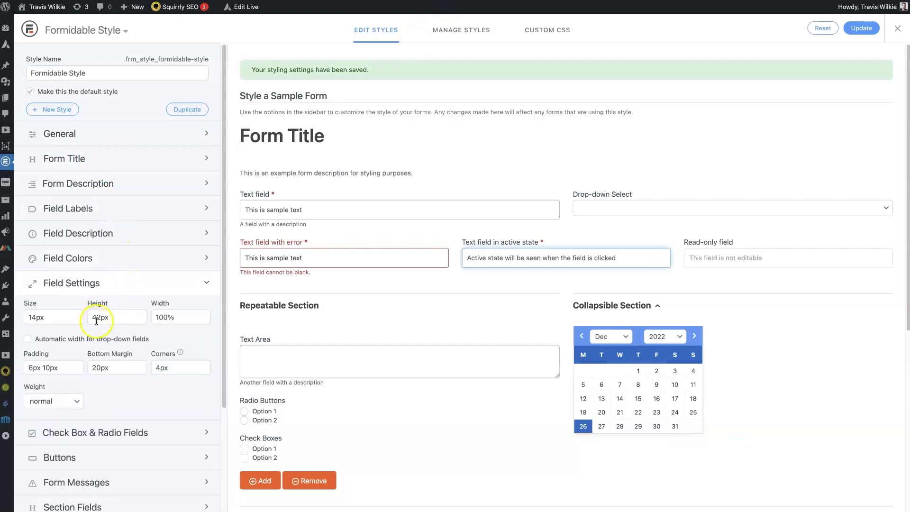
{"action": "left_click", "coordinate": [658, 455]}
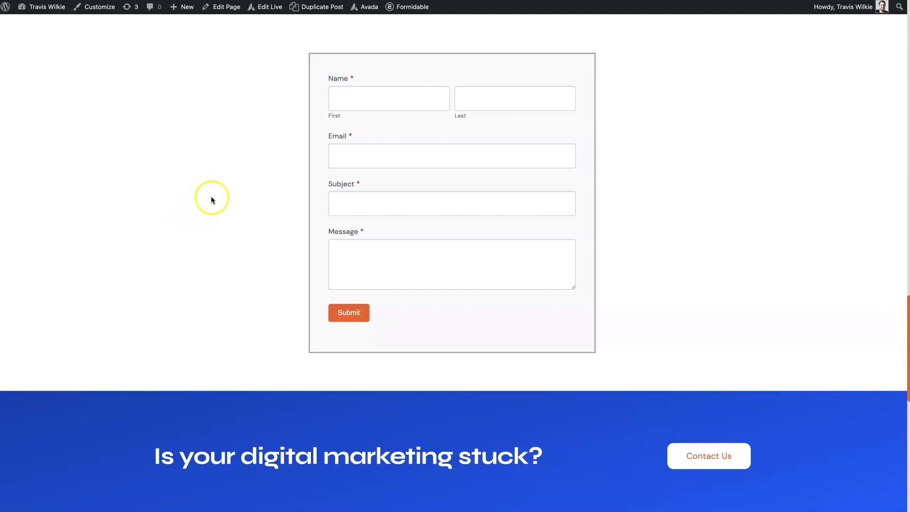
Delete the autofilled test name from the contact form's First name field.
{"action": "scroll", "coordinate": [211, 199], "scroll_direction": "up", "scroll_amount": 1}
{"action": "left_click", "coordinate": [374, 105]}
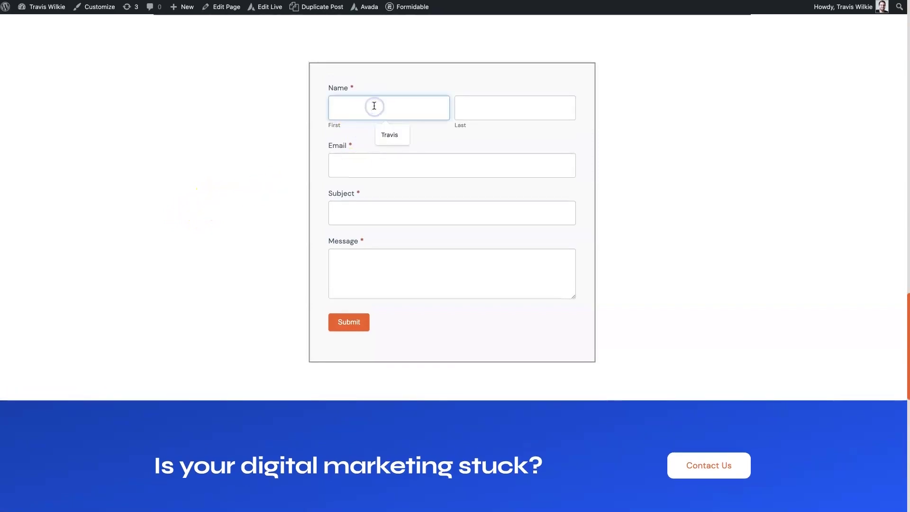
{"action": "left_click", "coordinate": [385, 136]}
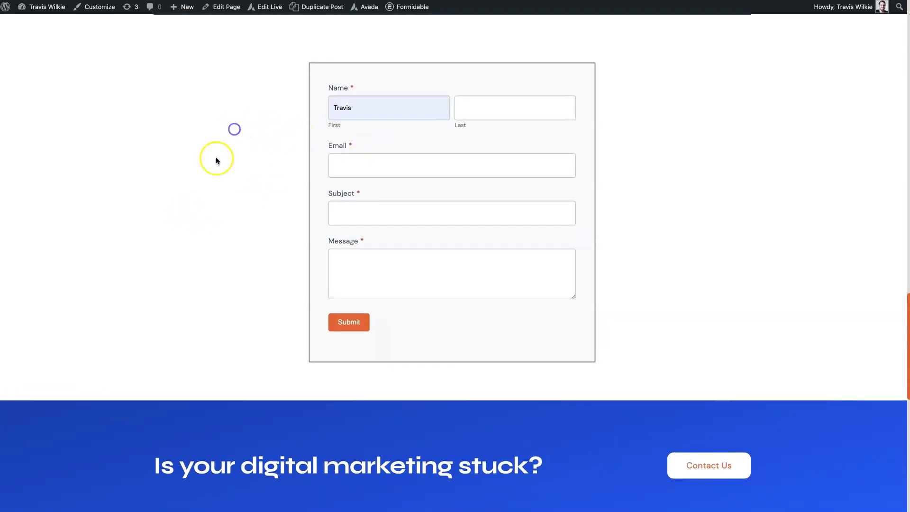
{"action": "left_click", "coordinate": [345, 109]}
{"action": "double_click", "coordinate": [356, 106]}
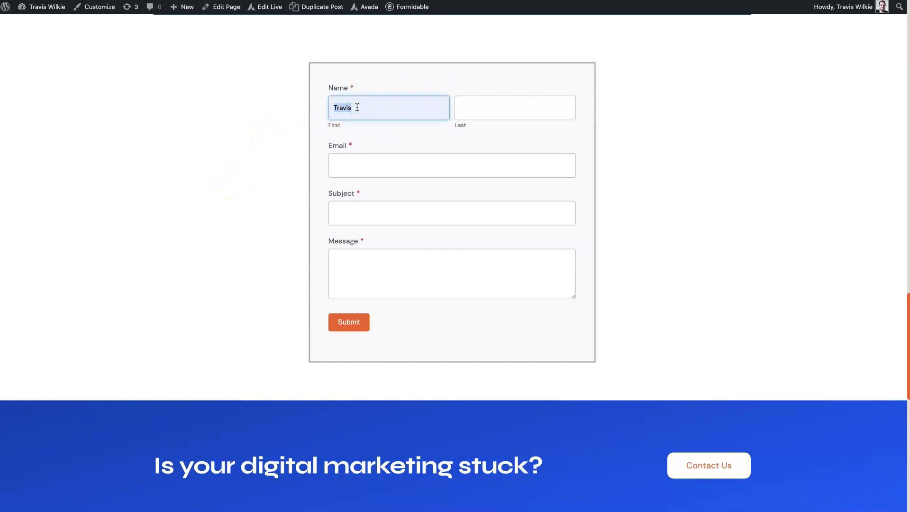
{"action": "key", "text": "BackSpace"}
{"action": "left_click", "coordinate": [213, 138]}
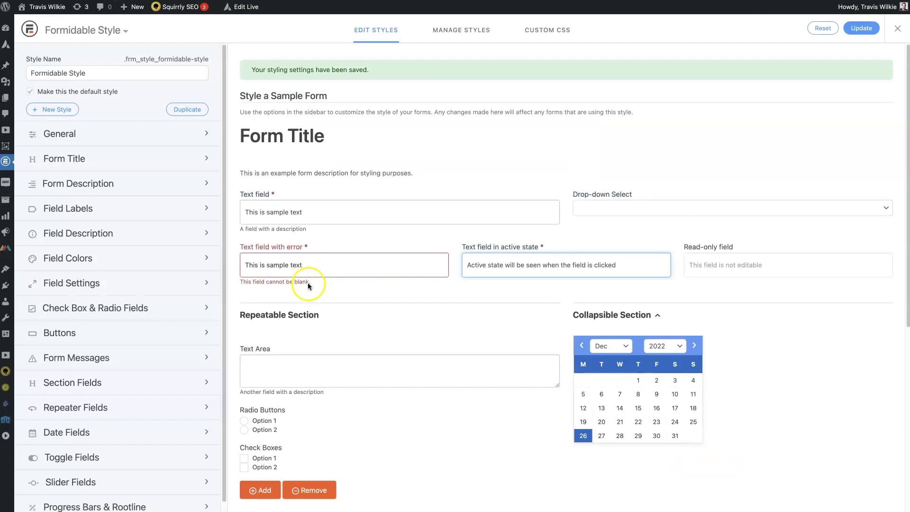
Look through the General, Form Title, Form Description and Field Labels style sections.
{"action": "left_click", "coordinate": [151, 142]}
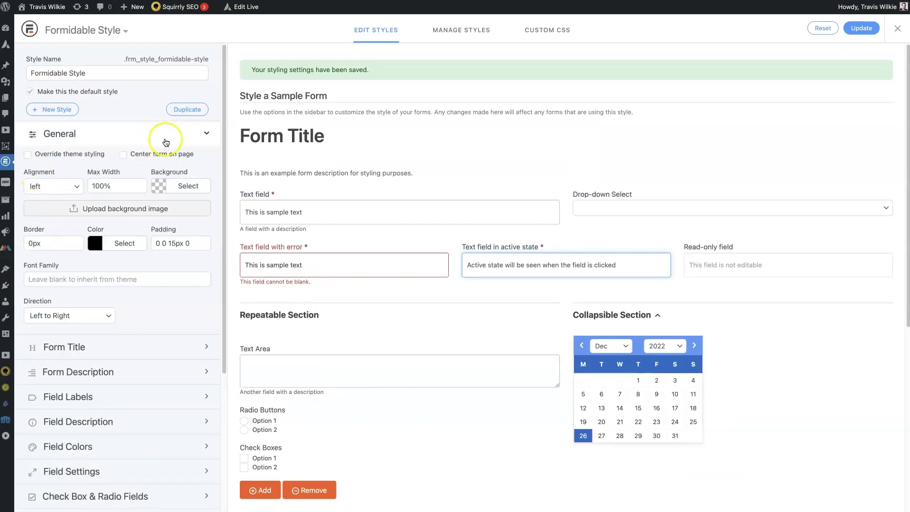
{"action": "left_click", "coordinate": [205, 134]}
{"action": "left_click", "coordinate": [199, 156]}
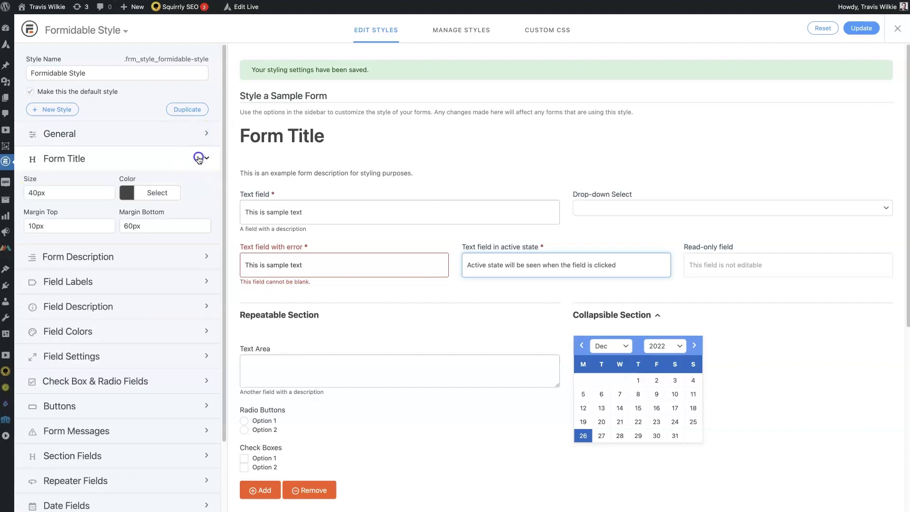
{"action": "left_click", "coordinate": [199, 158]}
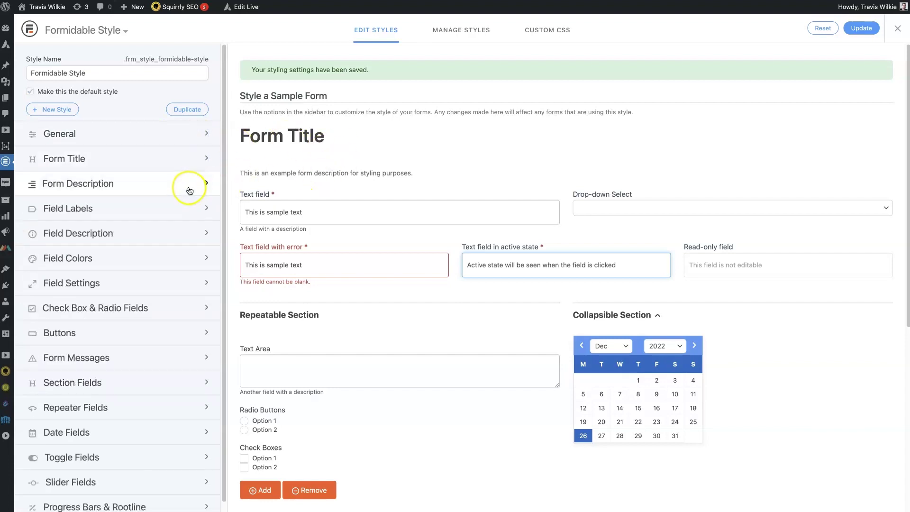
{"action": "left_click", "coordinate": [189, 190]}
{"action": "left_click", "coordinate": [203, 182]}
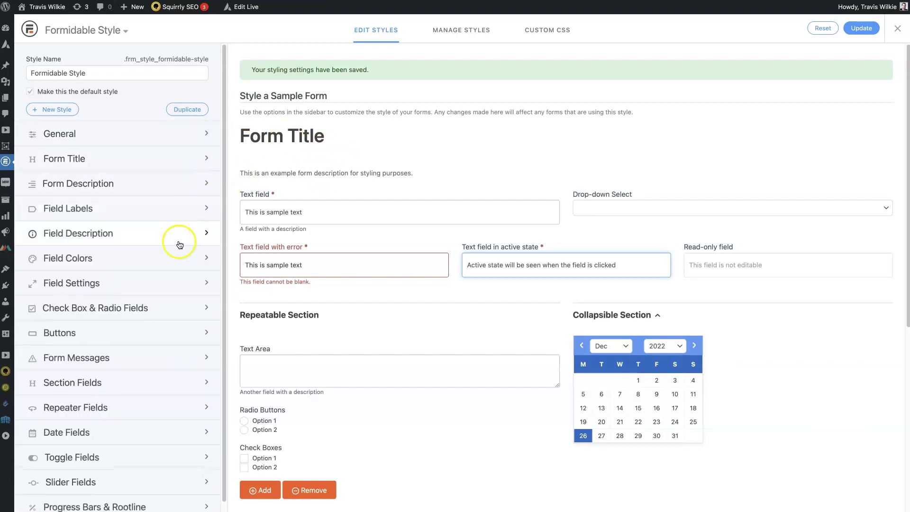
{"action": "left_click", "coordinate": [189, 207]}
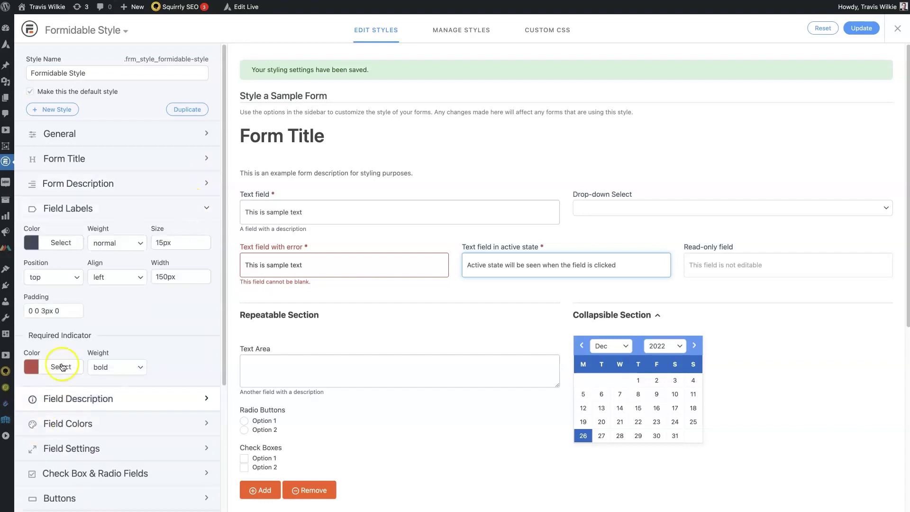
{"action": "left_click", "coordinate": [30, 372]}
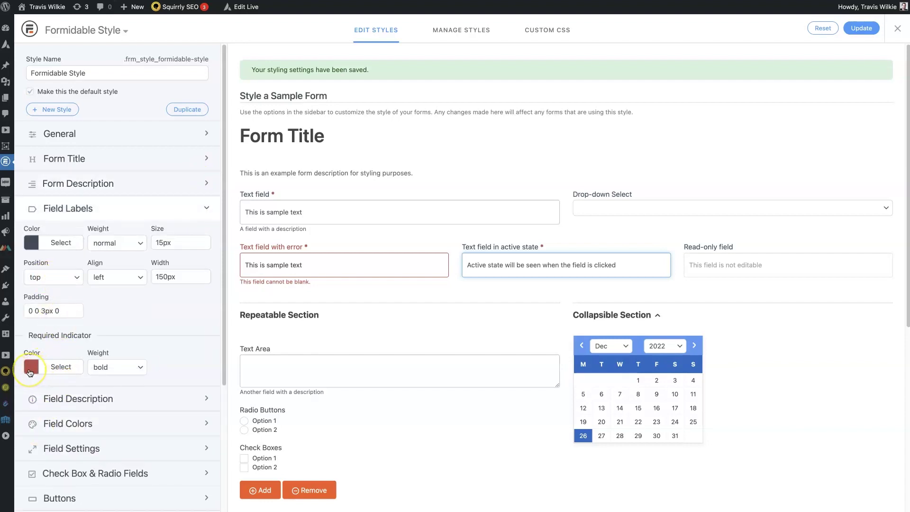
{"action": "left_click", "coordinate": [202, 208]}
{"action": "scroll", "coordinate": [163, 282], "scroll_direction": "down", "scroll_amount": 1}
Copy the button background colour rgba(244,91,33,1) from the Buttons settings.
{"action": "left_click", "coordinate": [113, 319]}
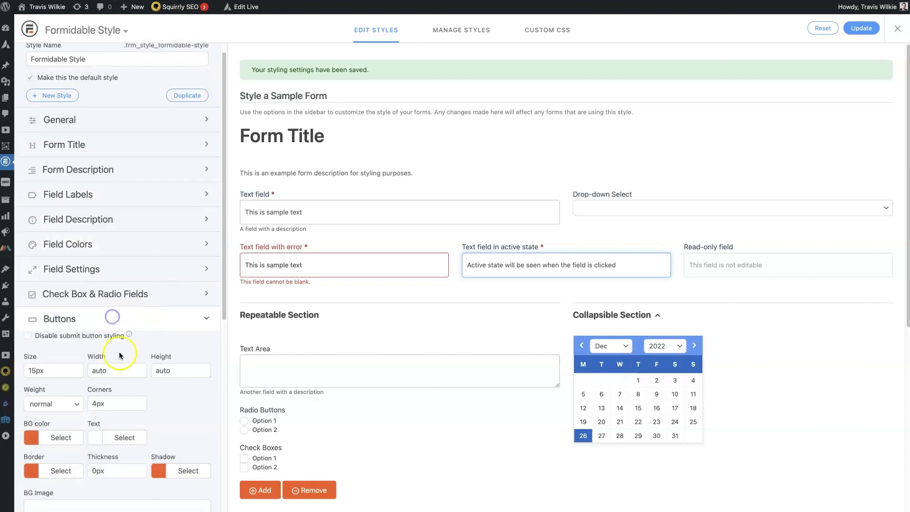
{"action": "scroll", "coordinate": [95, 402], "scroll_direction": "down", "scroll_amount": 1}
{"action": "left_click", "coordinate": [84, 427]}
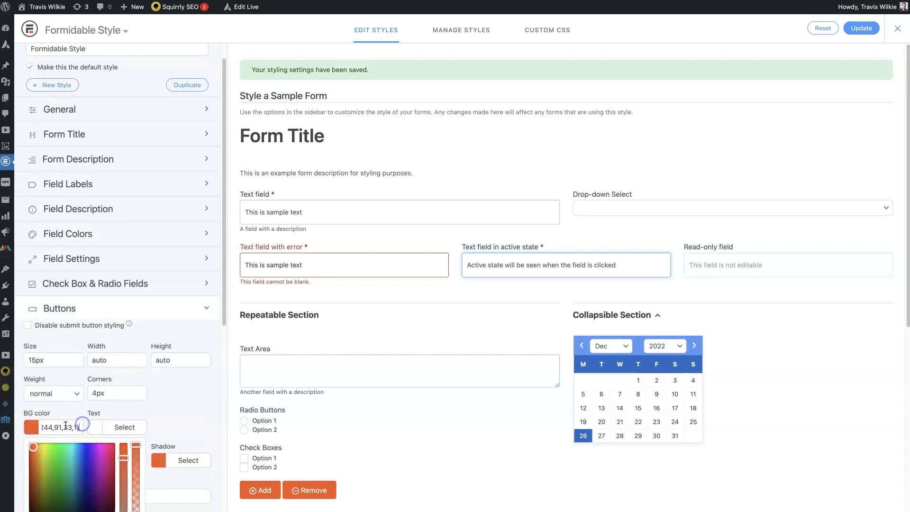
{"action": "triple_click", "coordinate": [84, 427]}
{"action": "key", "text": "ctrl+c"}
{"action": "right_click", "coordinate": [63, 427]}
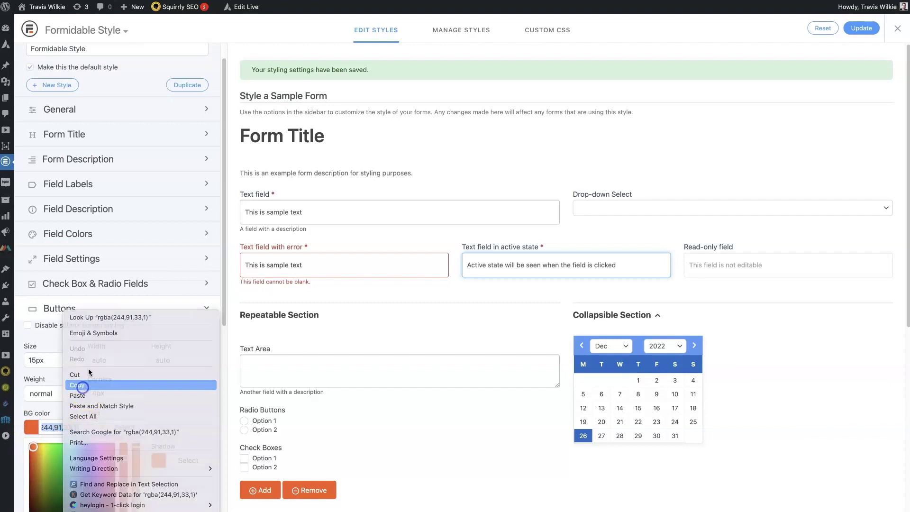
{"action": "left_click", "coordinate": [85, 385]}
Replace the Field Labels required indicator colour #B94A48 with the copied orange.
{"action": "left_click", "coordinate": [195, 182]}
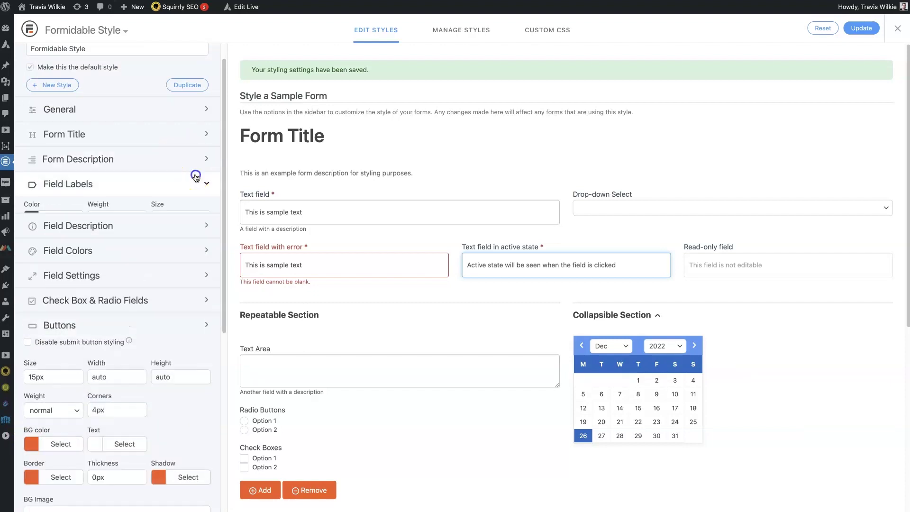
{"action": "left_click", "coordinate": [63, 341]}
{"action": "triple_click", "coordinate": [63, 340]}
{"action": "key", "text": "ctrl+v"}
{"action": "left_click", "coordinate": [113, 296]}
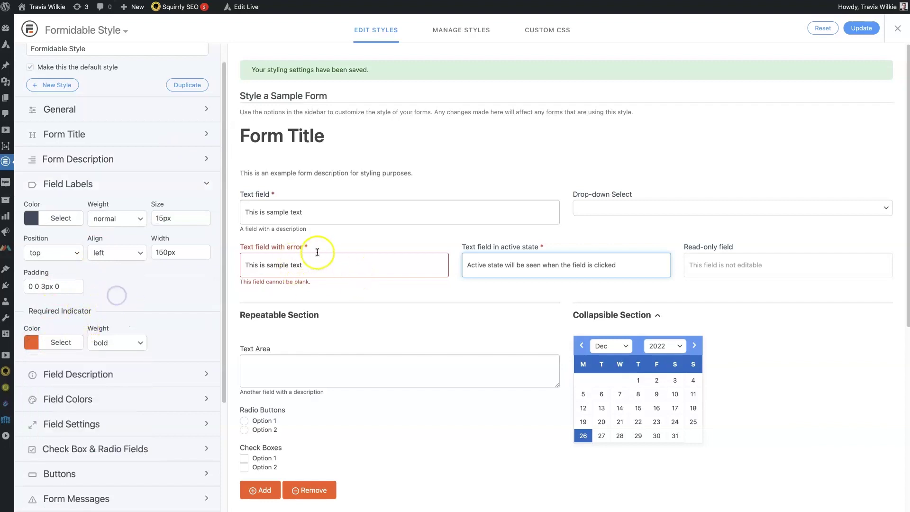
Save the style and check the live contact form's orange required asterisks.
{"action": "left_click", "coordinate": [861, 28]}
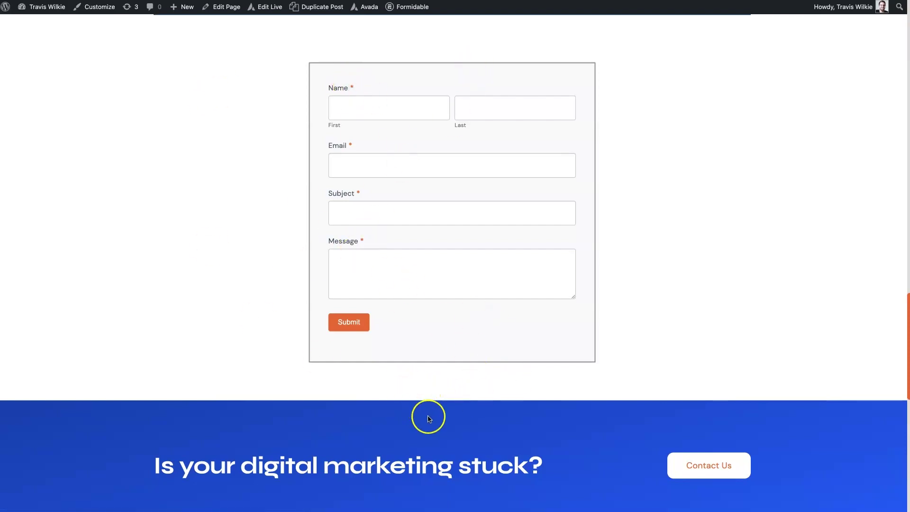
{"action": "scroll", "coordinate": [257, 218], "scroll_direction": "down", "scroll_amount": 1}
{"action": "scroll", "coordinate": [258, 218], "scroll_direction": "up", "scroll_amount": 2}
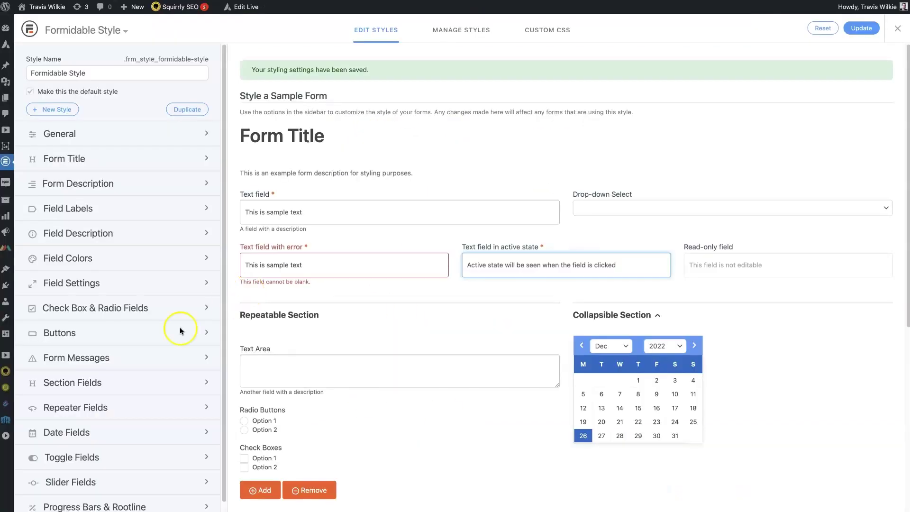
Change the button padding from 15px 20px to 15px 30px.
{"action": "scroll", "coordinate": [180, 327], "scroll_direction": "down", "scroll_amount": 1}
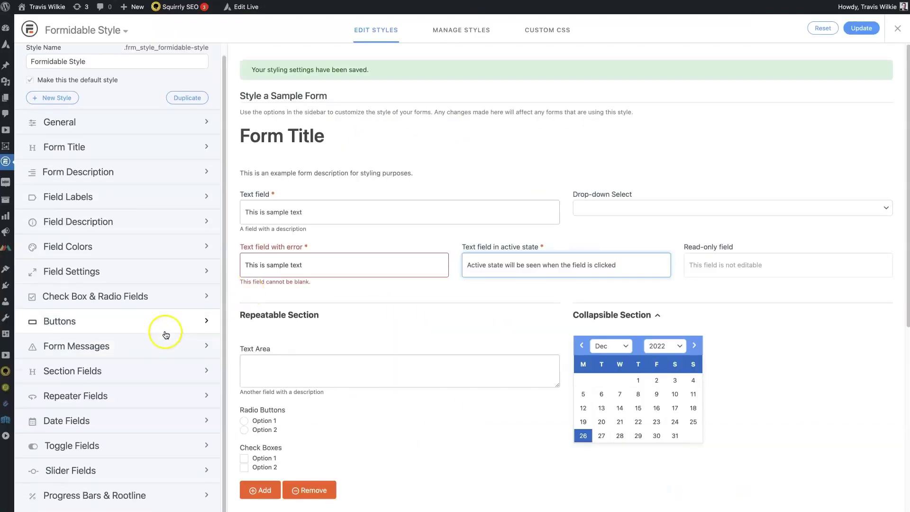
{"action": "left_click", "coordinate": [133, 327]}
{"action": "scroll", "coordinate": [126, 341], "scroll_direction": "down", "scroll_amount": 4}
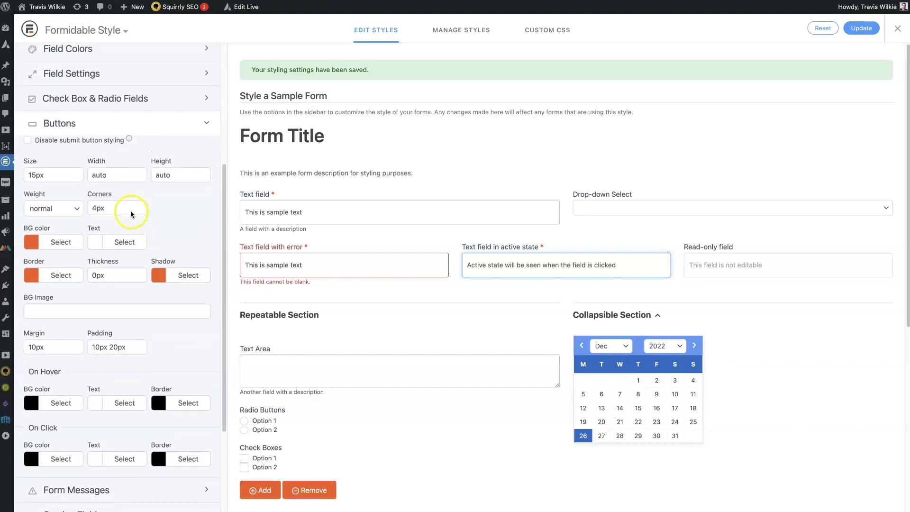
{"action": "scroll", "coordinate": [130, 221], "scroll_direction": "down", "scroll_amount": 3}
{"action": "left_click", "coordinate": [96, 224]}
{"action": "left_click", "coordinate": [110, 225]}
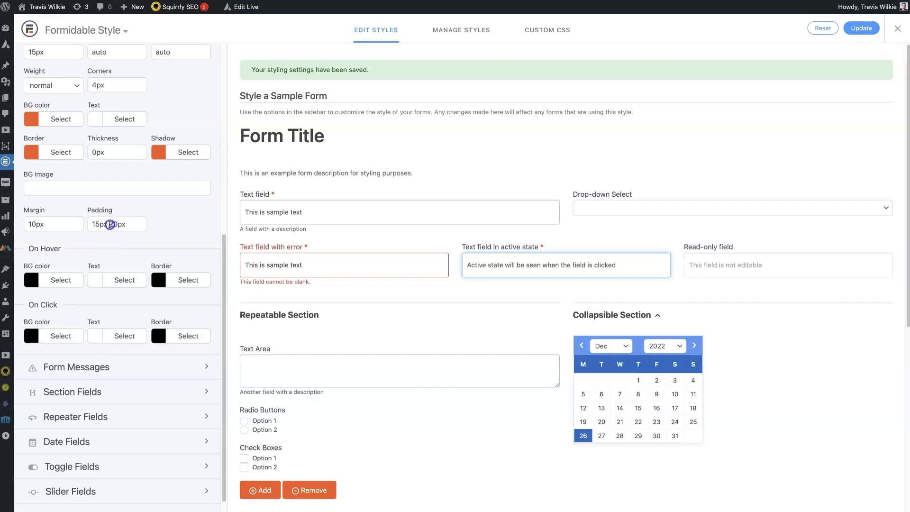
{"action": "left_click", "coordinate": [110, 224]}
{"action": "key", "text": "Delete"}
{"action": "type", "text": "3"}
{"action": "left_click", "coordinate": [496, 397]}
{"action": "scroll", "coordinate": [492, 400], "scroll_direction": "down", "scroll_amount": 7}
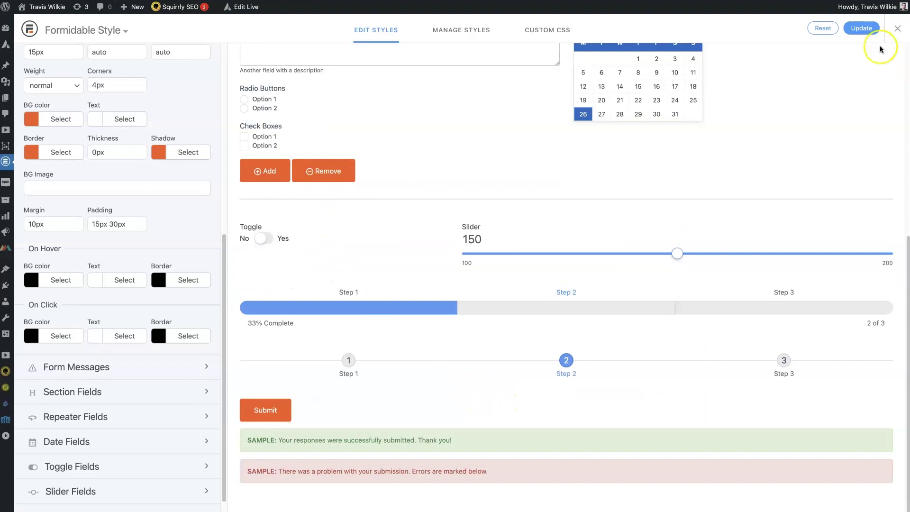
Save the wider submit button padding and reload the contact form page to check it.
{"action": "left_click", "coordinate": [863, 29]}
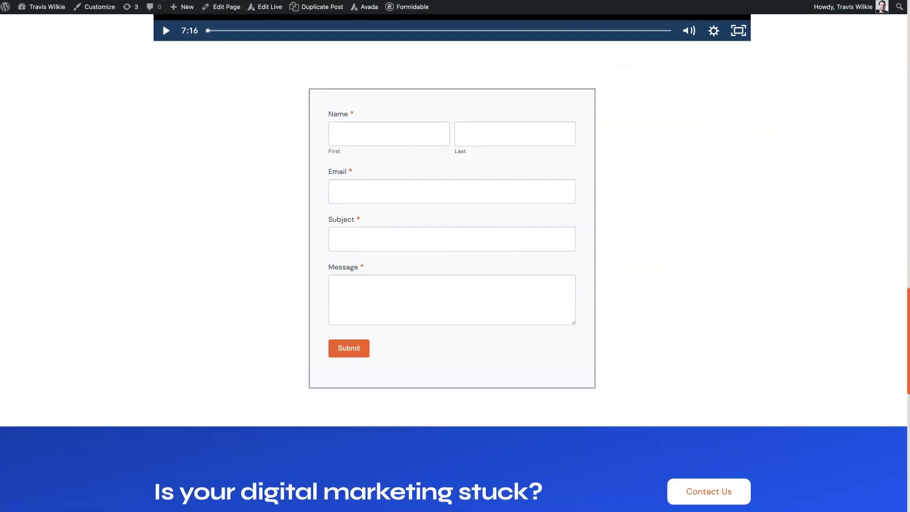
{"action": "scroll", "coordinate": [102, 282], "scroll_direction": "down", "scroll_amount": 1}
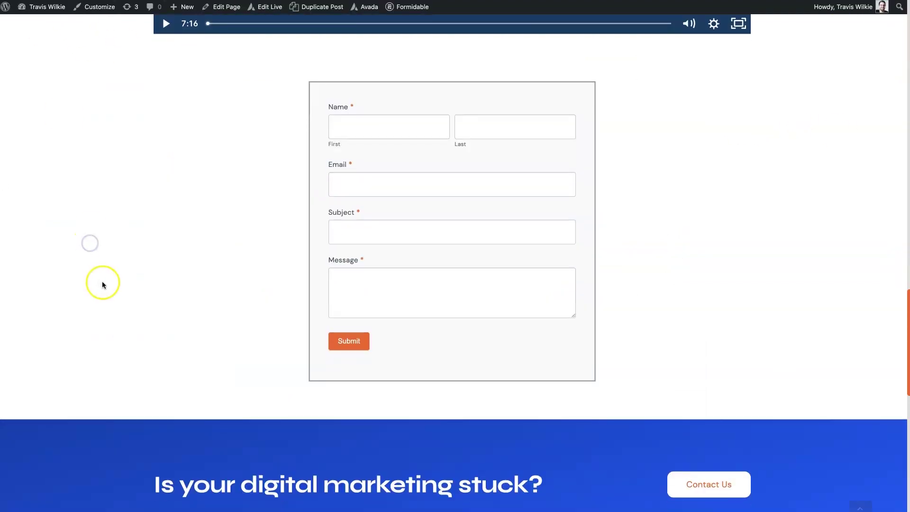
{"action": "key", "text": "super+r"}
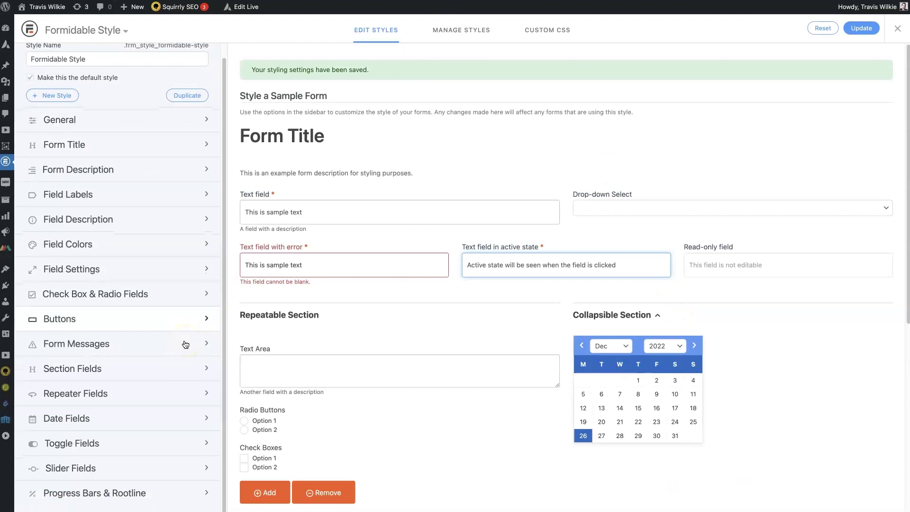
Scroll the style sidebar back to the top before leaving the editor.
{"action": "scroll", "coordinate": [162, 400], "scroll_direction": "up", "scroll_amount": 1}
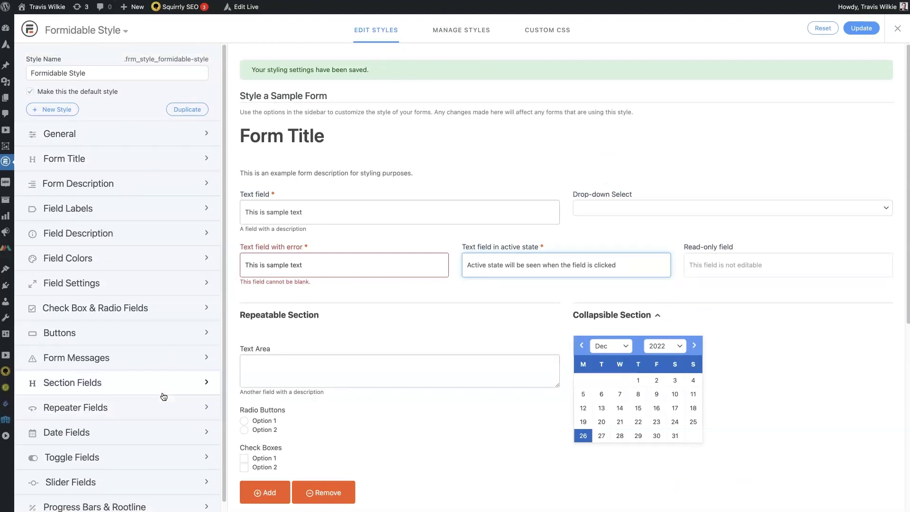